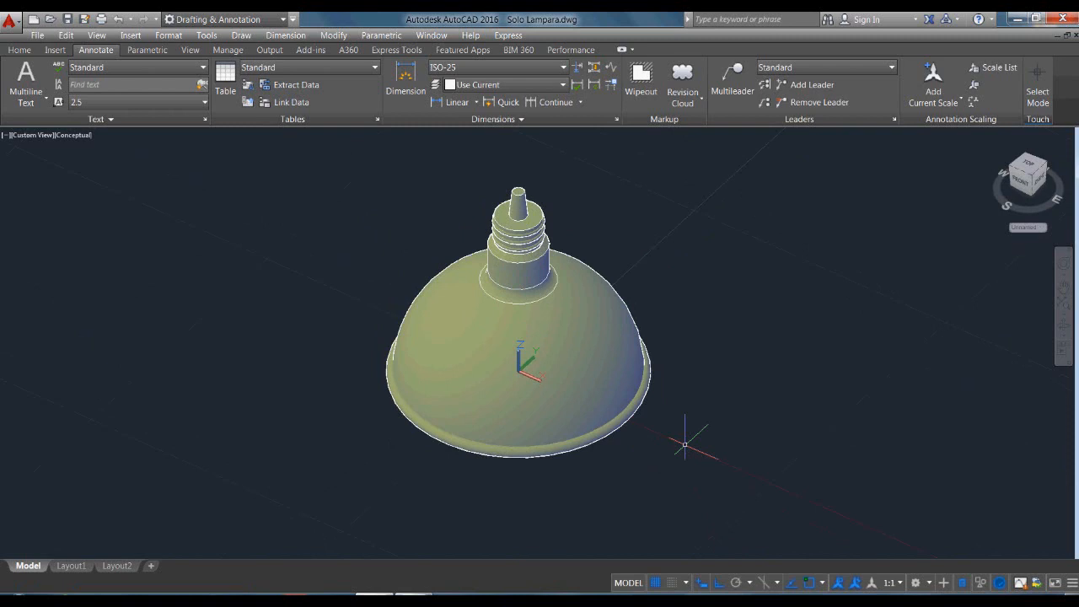
# Display the lamp model in the 2D Wireframe visual style and select the preset Top view in the View Manager.
pyautogui.write('vs')
pyautogui.press('Return')
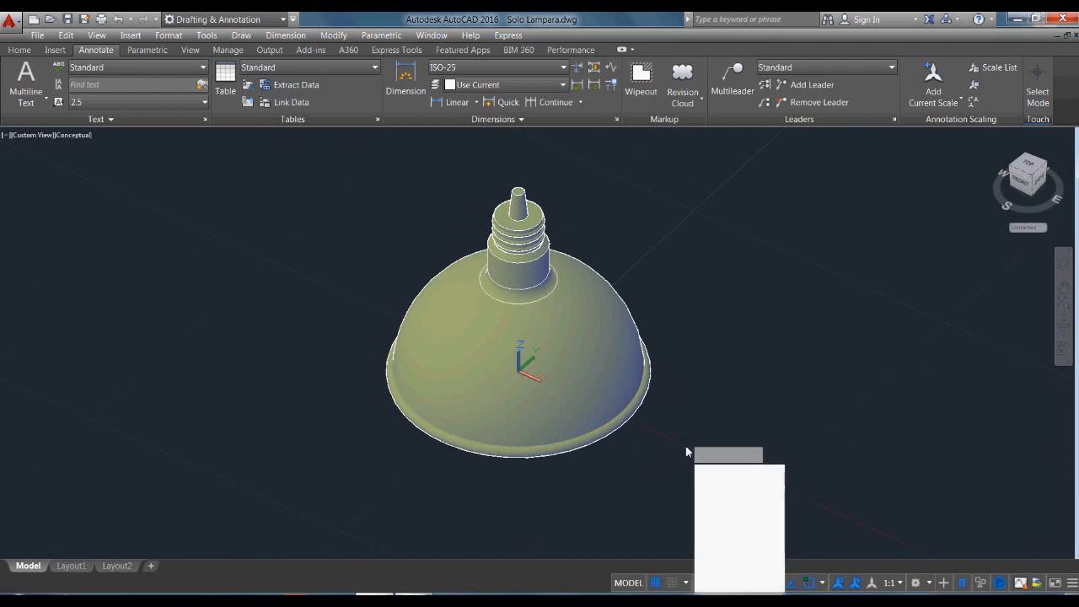
pyautogui.write('2')
pyautogui.press('Return')
pyautogui.write('v')
pyautogui.press('Return')
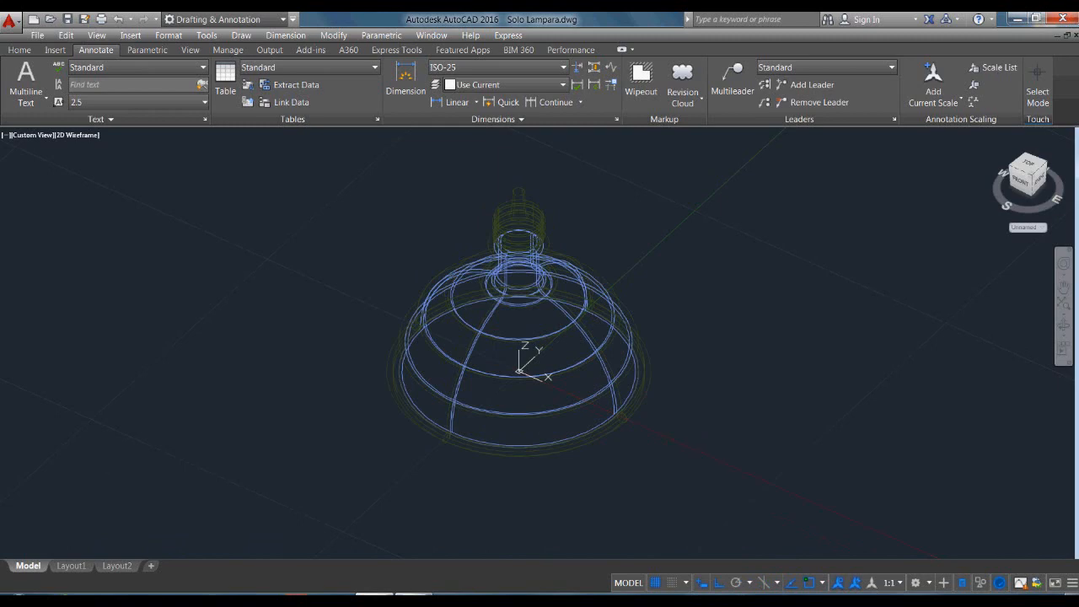
pyautogui.click(241, 277)
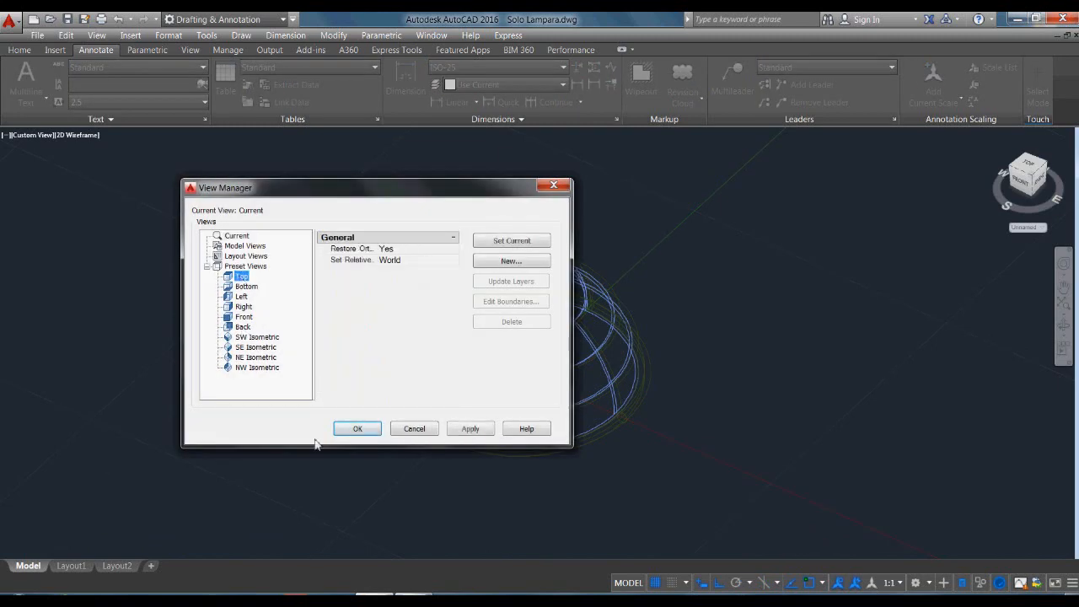
pyautogui.click(357, 429)
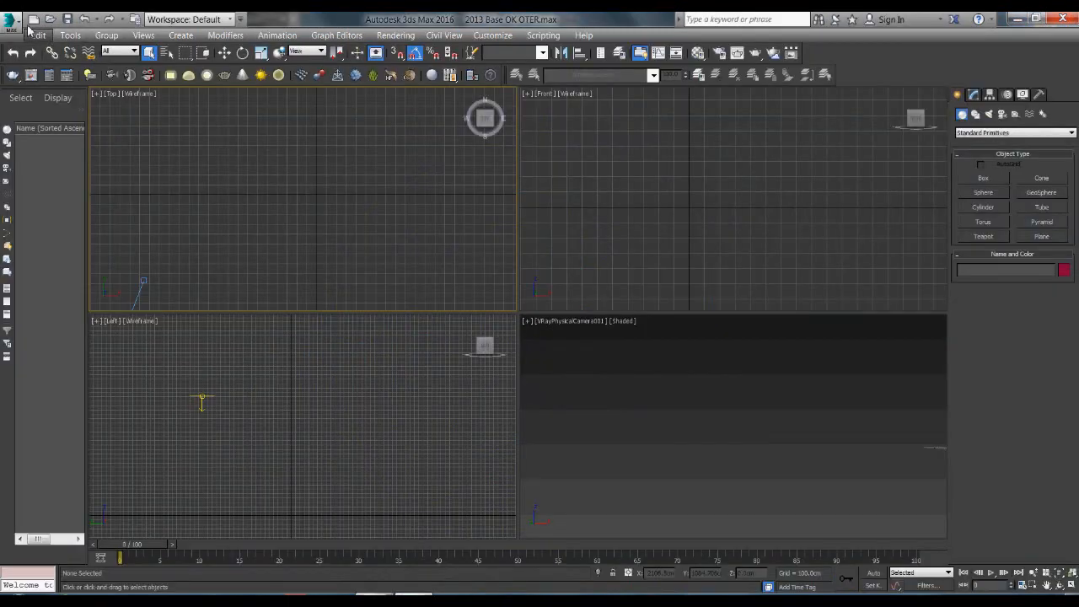
# Switch to 3ds Max and import Solo Lampara.dwg from the desktop, accepting the current AutoCAD DWG/DXF import options.
pyautogui.click(15, 21)
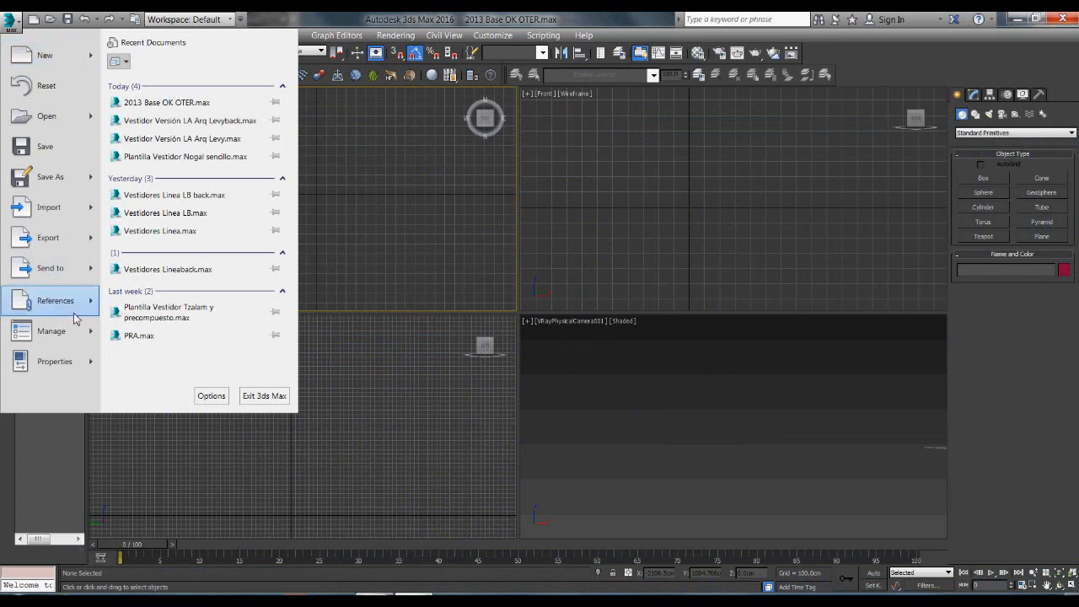
pyautogui.moveTo(73, 315)
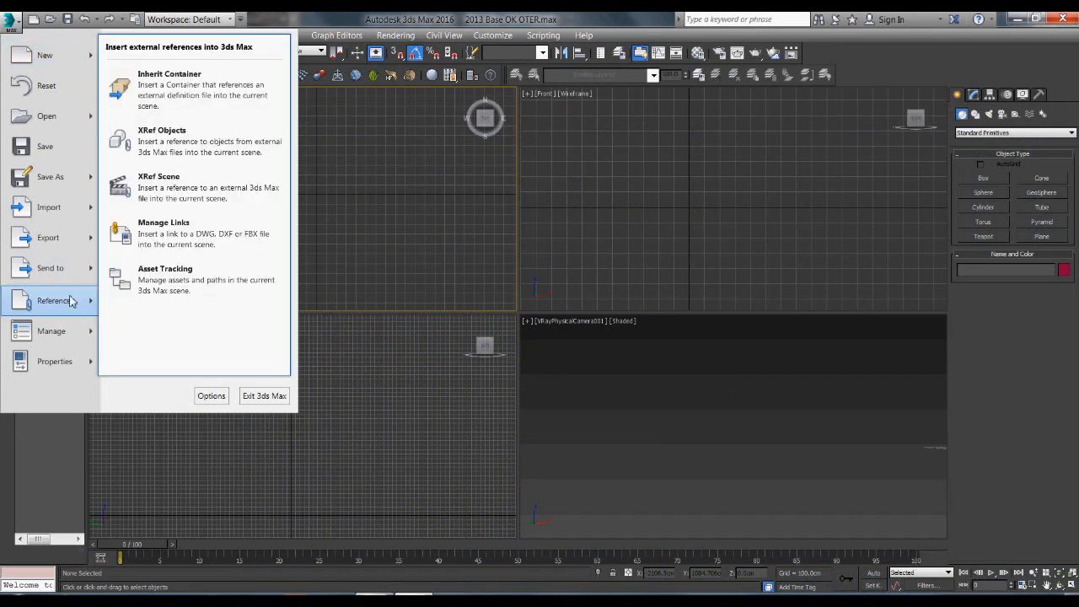
pyautogui.moveTo(57, 211)
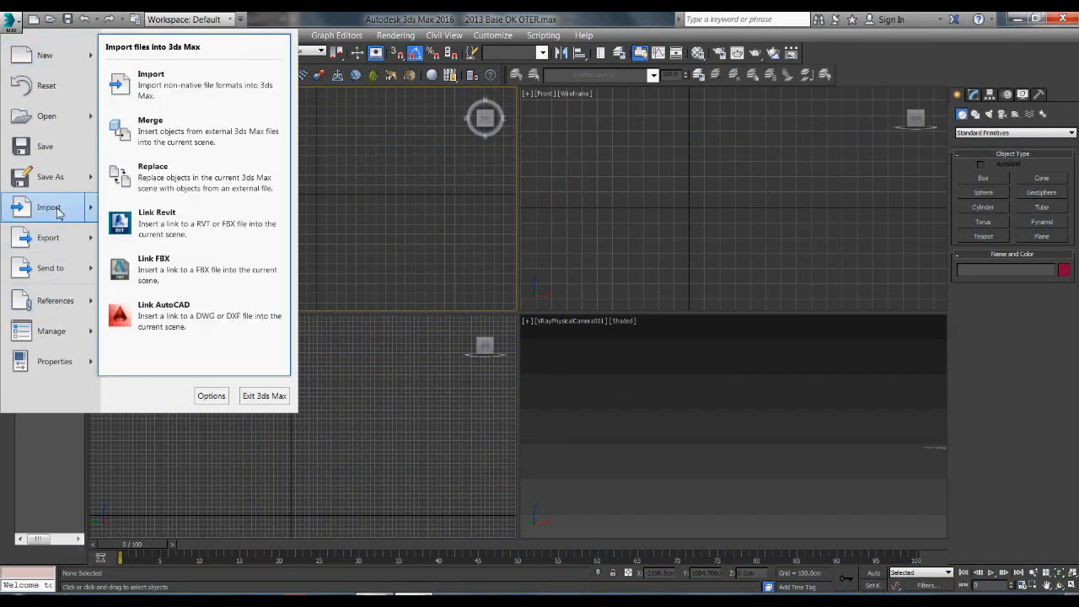
pyautogui.click(177, 80)
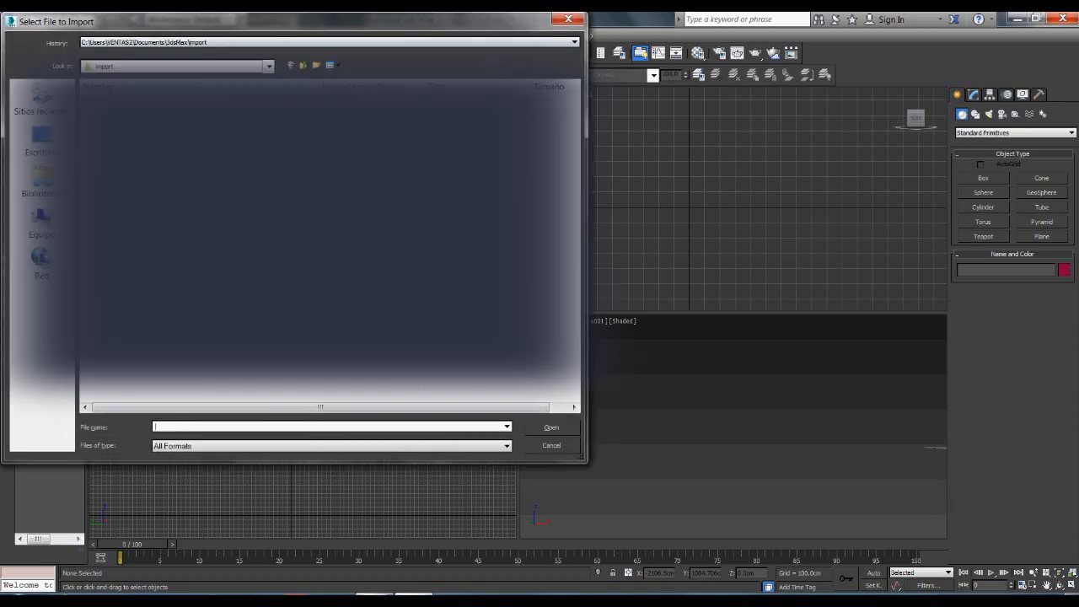
pyautogui.click(49, 147)
pyautogui.doubleClick(274, 210)
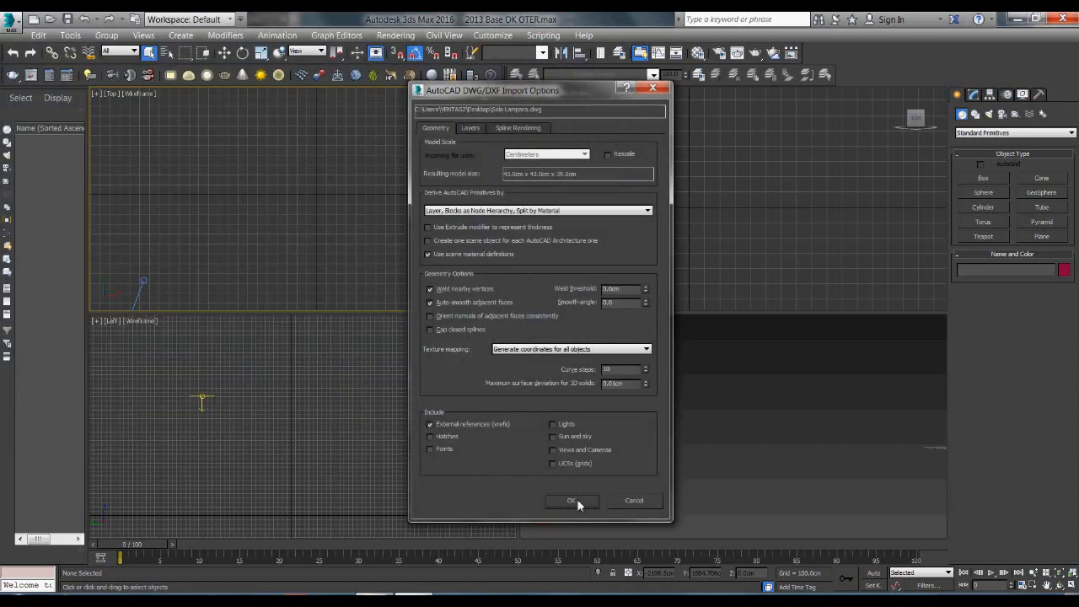
pyautogui.click(578, 504)
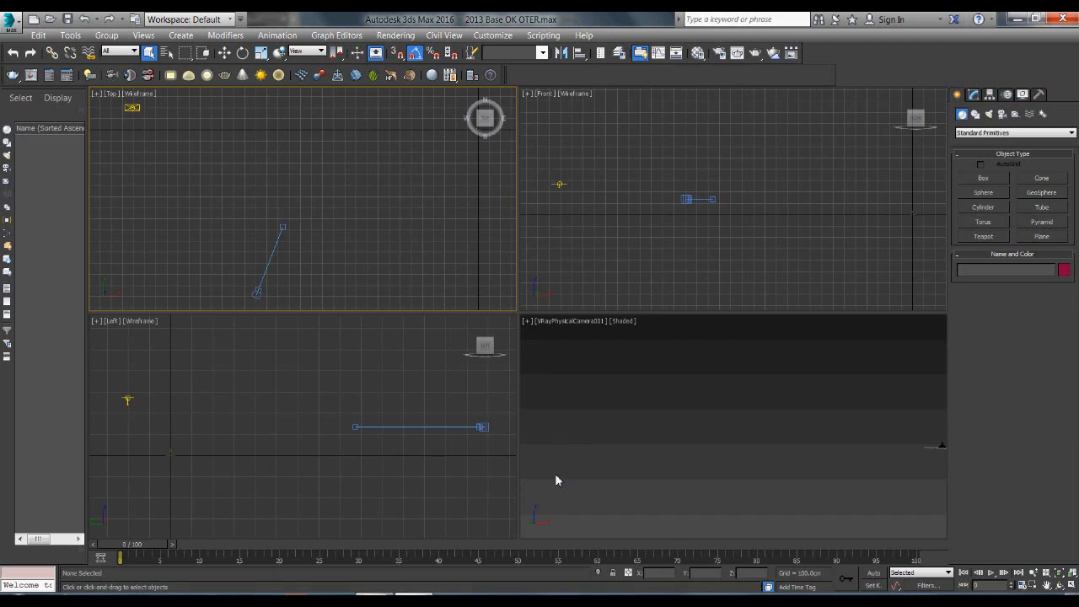
# Locate the imported lamp at the origin and frame it in the Top and Left viewports.
pyautogui.scroll(8, 403, 244)
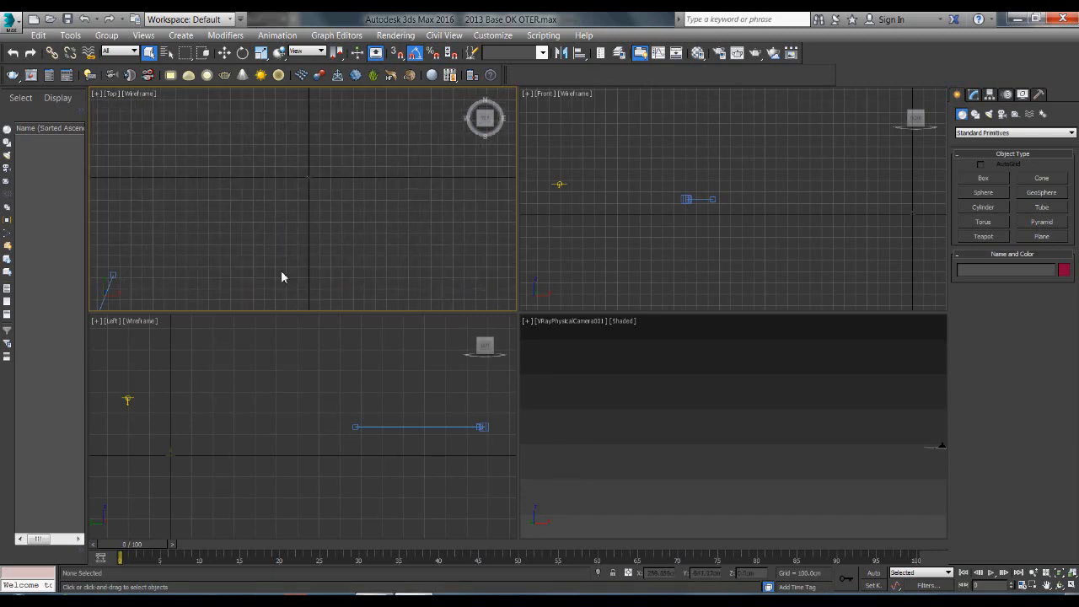
pyautogui.scroll(-8, 313, 195)
pyautogui.moveTo(268, 506); pyautogui.dragTo(386, 510, button='middle')
pyautogui.scroll(5, 277, 476)
pyautogui.scroll(4, 337, 436)
pyautogui.moveTo(277, 477); pyautogui.dragTo(379, 504, button='middle')
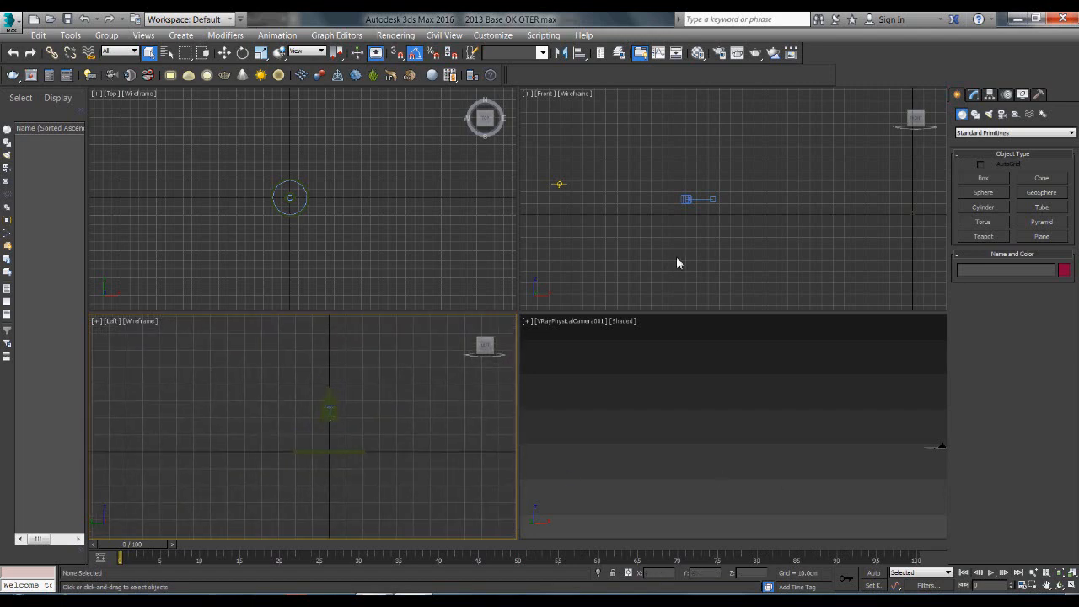
# Copy the PLASTICO-NEGRO material into an empty sample slot and rename the copy LACA ESPECIAL.
pyautogui.click(698, 53)
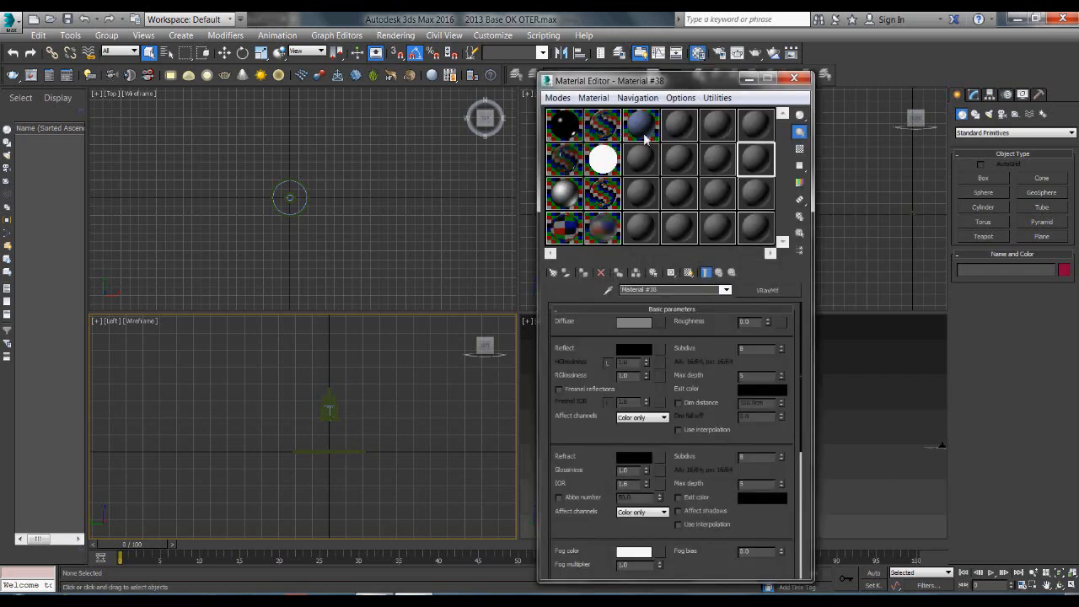
pyautogui.moveTo(556, 127); pyautogui.dragTo(678, 160)
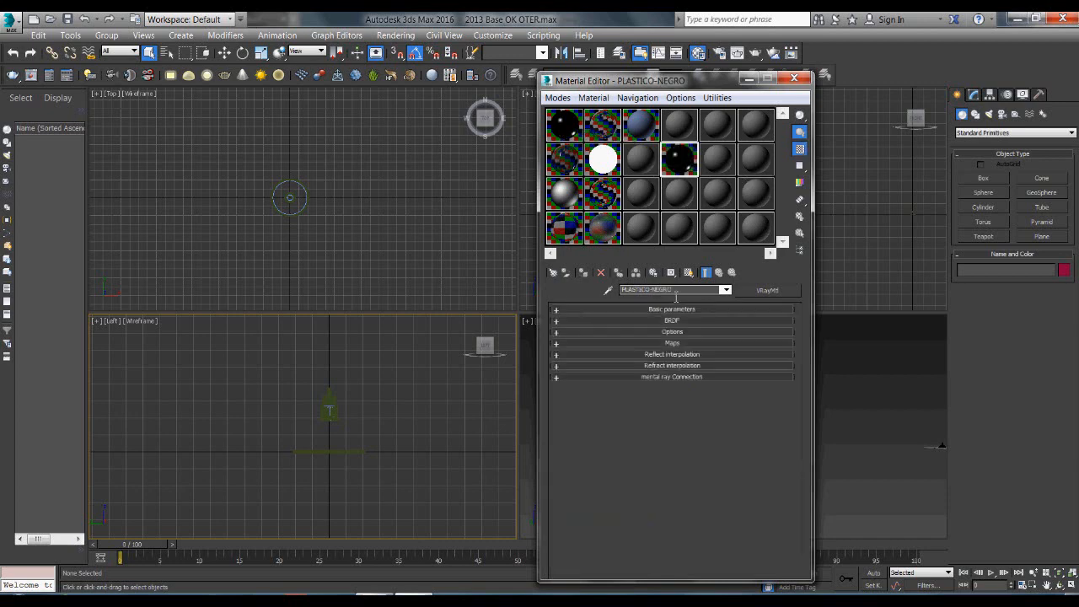
pyautogui.press('BackSpace')
pyautogui.press('BackSpace')
pyautogui.press('BackSpace')
pyautogui.press('BackSpace')
pyautogui.press('BackSpace')
pyautogui.press('BackSpace')
pyautogui.press('BackSpace')
pyautogui.press('BackSpace')
pyautogui.press('BackSpace')
pyautogui.press('BackSpace')
pyautogui.press('BackSpace')
pyautogui.press('BackSpace')
pyautogui.press('BackSpace')
pyautogui.press('BackSpace')
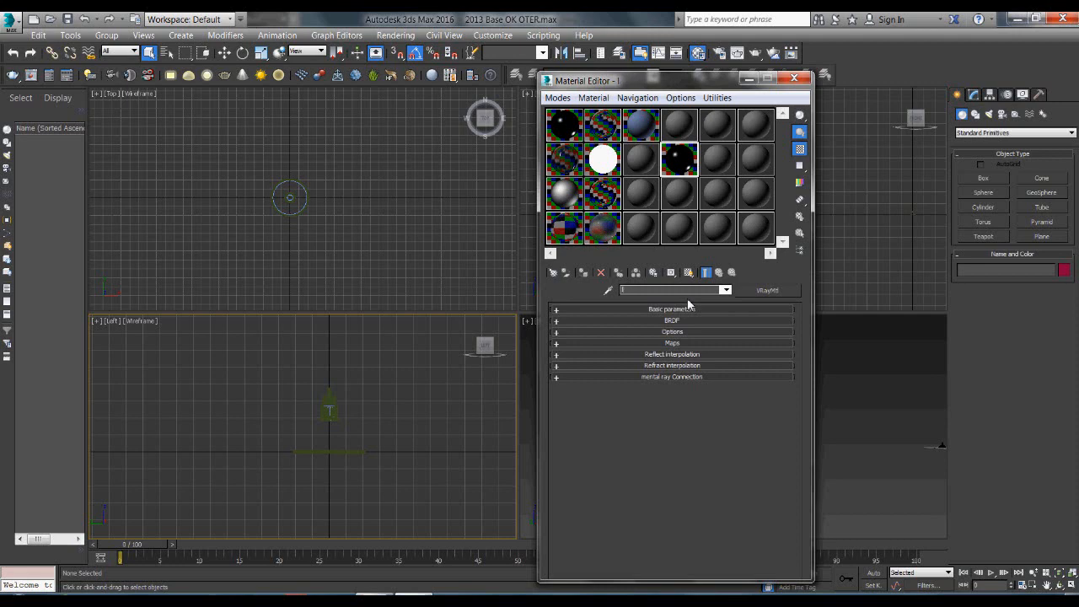
pyautogui.write('LACA ESPECIAL')
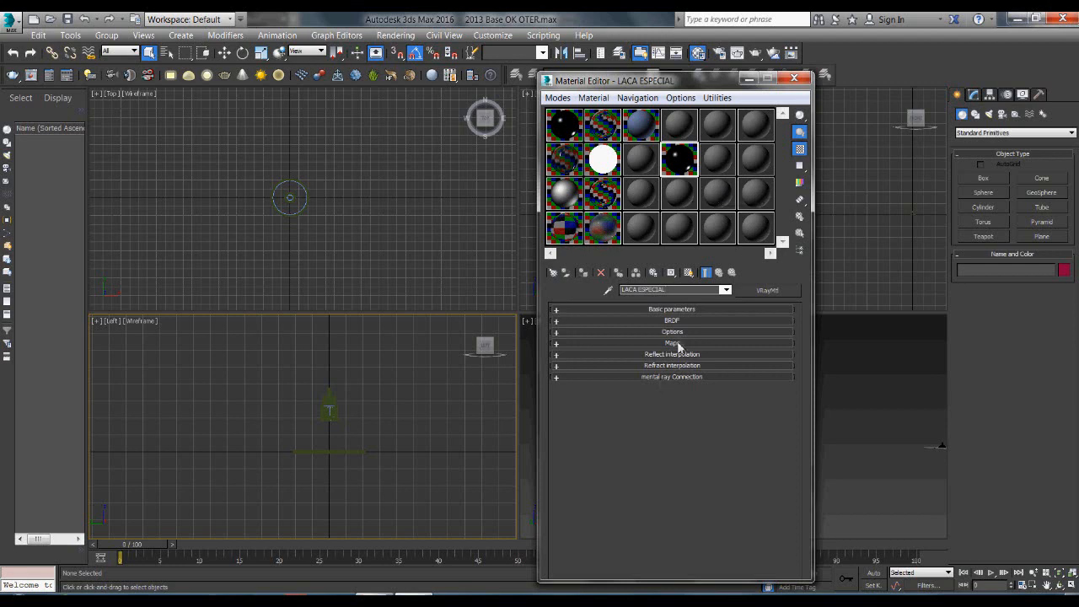
# Set the diffuse color of LACA ESPECIAL to near-white with a value of 241.
pyautogui.click(676, 309)
pyautogui.click(634, 321)
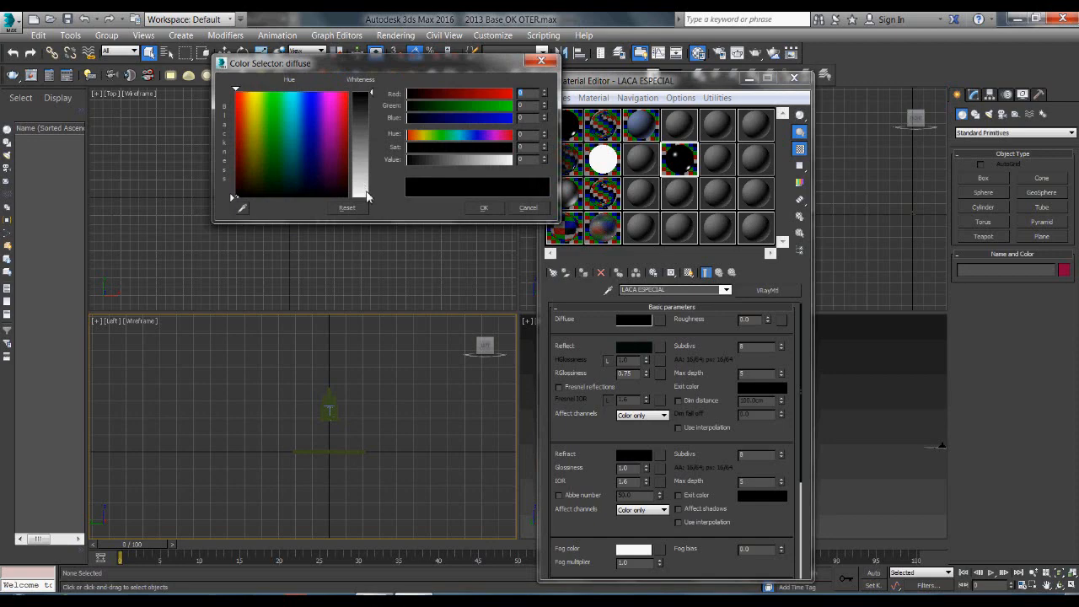
pyautogui.moveTo(368, 196); pyautogui.dragTo(368, 93)
pyautogui.click(483, 207)
# Copy LACA ESPECIAL into the neighbouring empty sample slot and rename the copy LACA ESPECIAL NEGRA.
pyautogui.moveTo(678, 167); pyautogui.dragTo(718, 165)
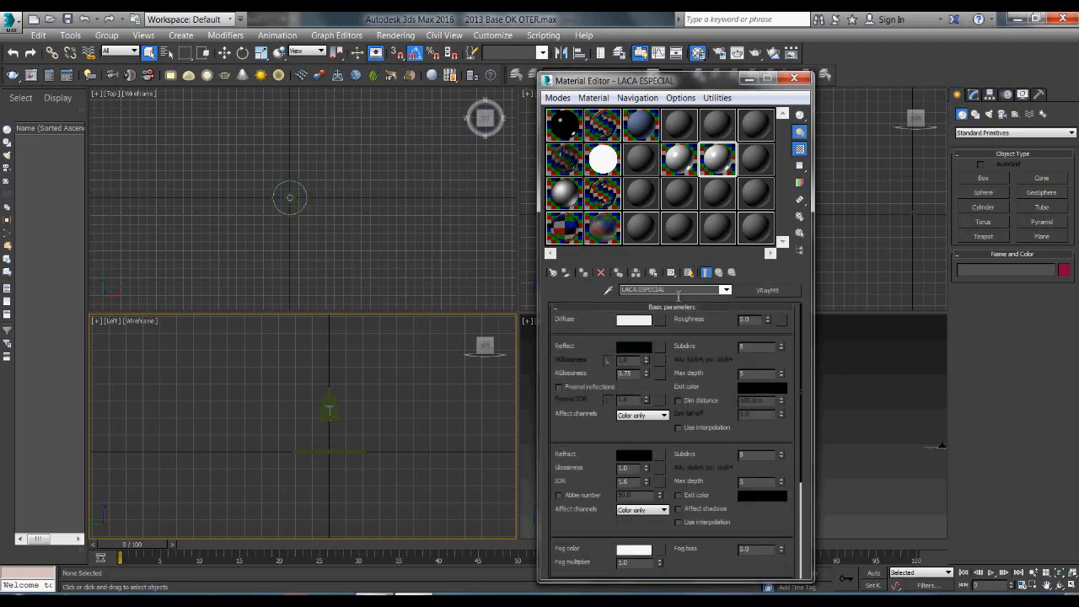
pyautogui.write('E')
pyautogui.write('EGRA')
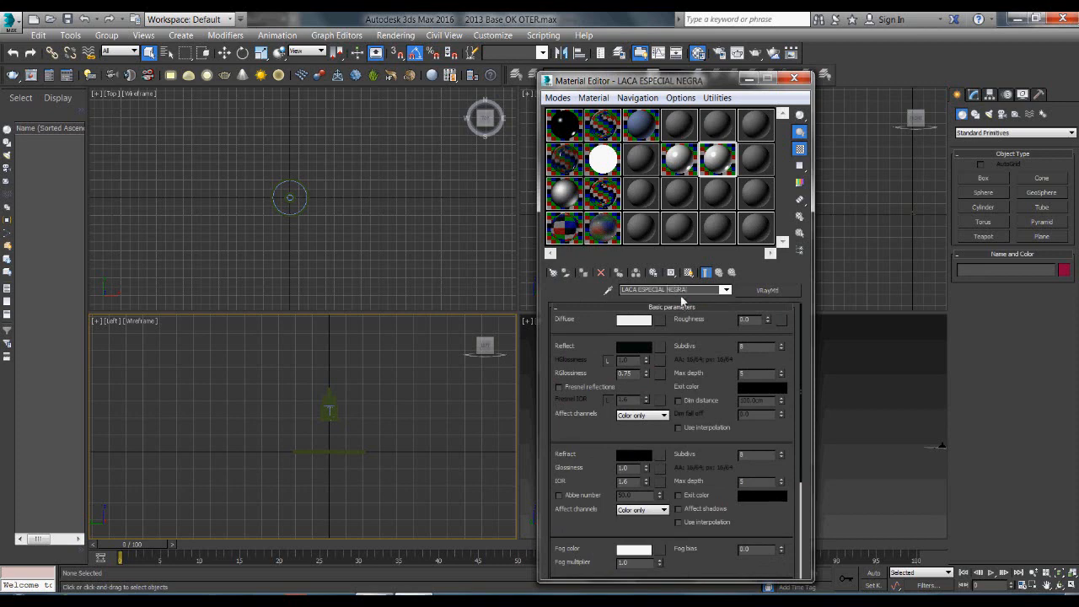
# Set the diffuse color of LACA ESPECIAL NEGRA to black and minimize the Material Editor.
pyautogui.click(644, 321)
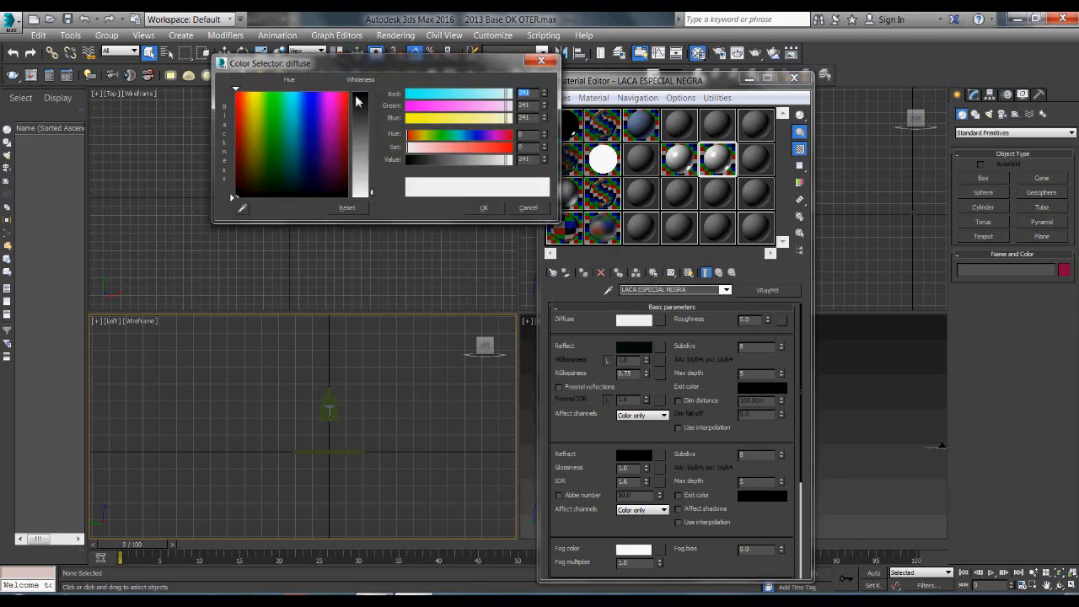
pyautogui.moveTo(356, 102); pyautogui.dragTo(356, 195)
pyautogui.click(483, 207)
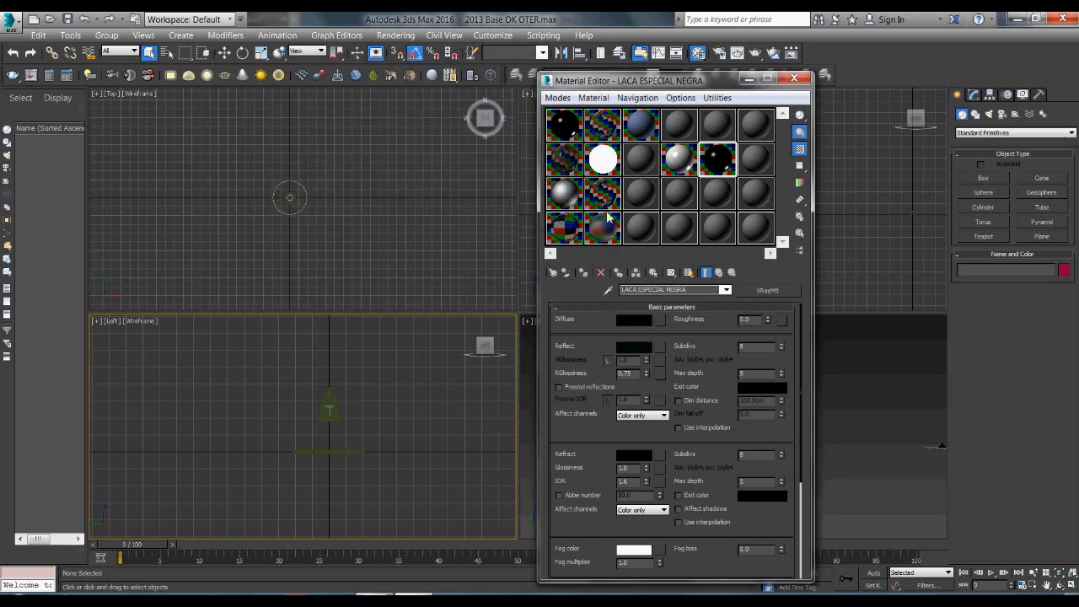
pyautogui.click(747, 80)
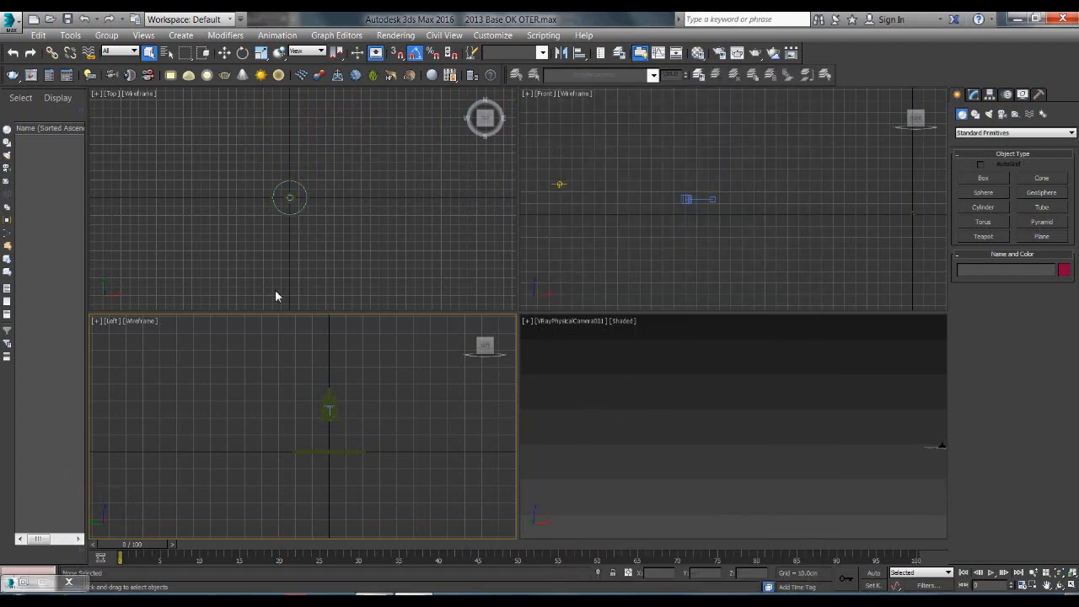
# Move the V-Ray physical camera and its target close to the lamp at the origin in the Top viewport.
pyautogui.moveTo(247, 261); pyautogui.dragTo(339, 231, button='middle')
pyautogui.scroll(-7, 296, 223)
pyautogui.scroll(2, 243, 260)
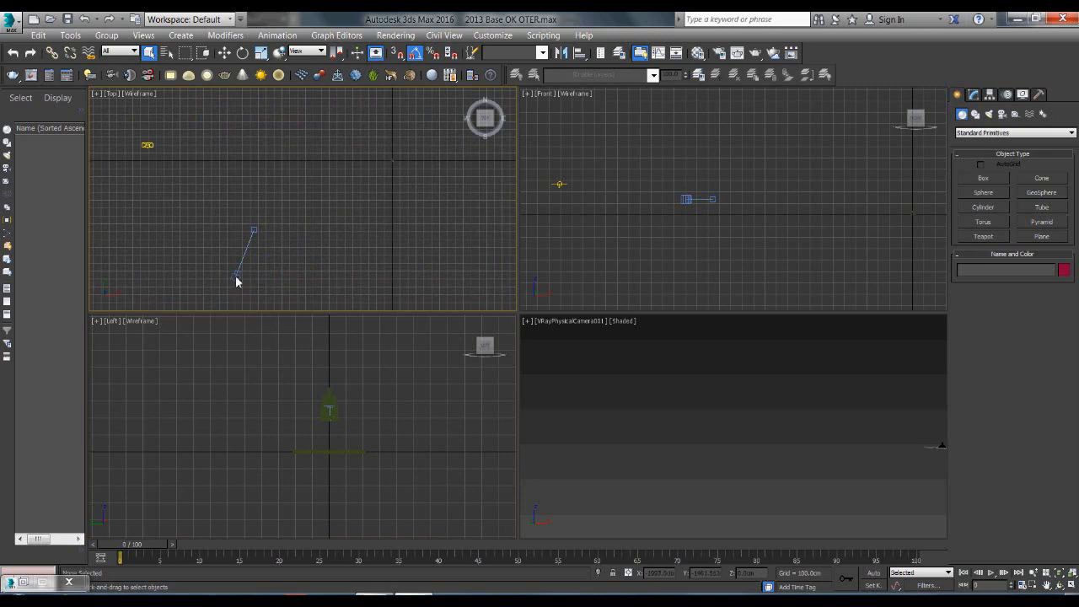
pyautogui.click(243, 279)
pyautogui.click(225, 53)
pyautogui.moveTo(284, 283); pyautogui.dragTo(419, 192)
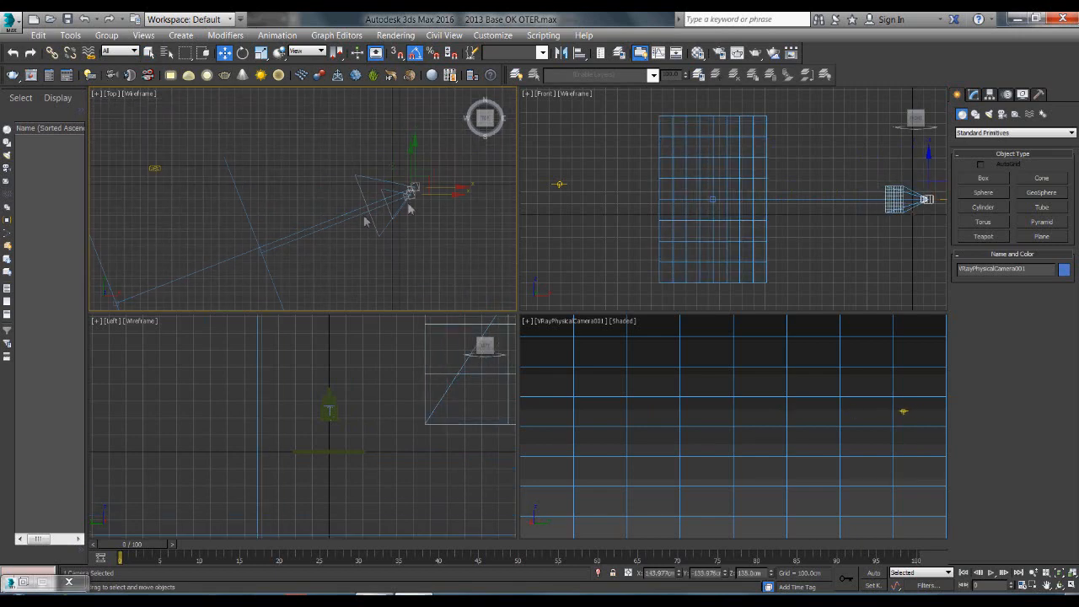
pyautogui.click(263, 252)
pyautogui.moveTo(276, 229); pyautogui.dragTo(453, 197)
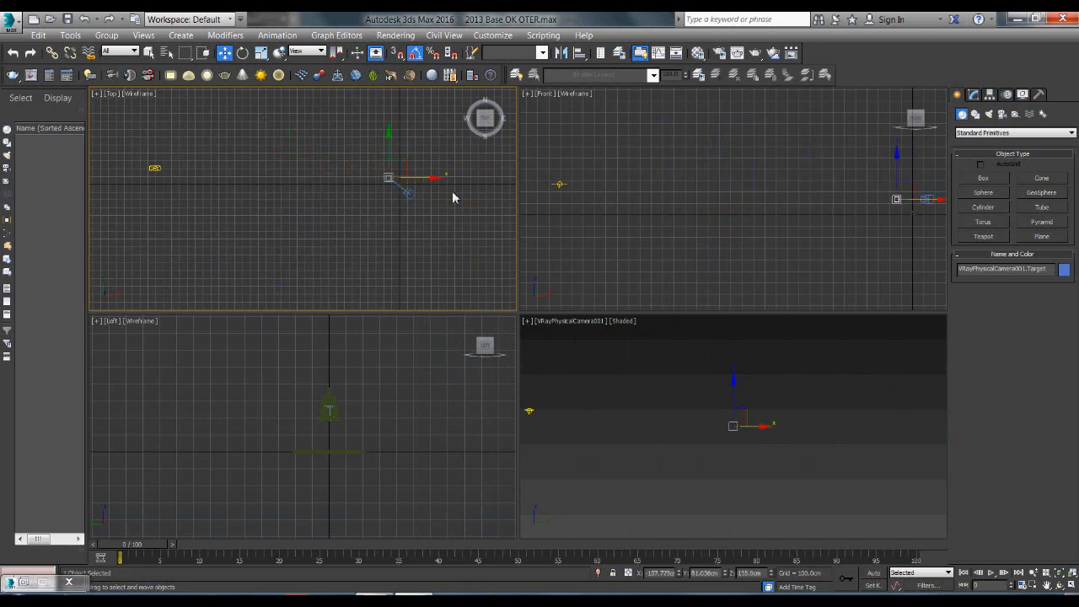
# Lower the V-Ray camera about 144 cm in the Front viewport and lower its target slightly to bring the lamp into view.
pyautogui.moveTo(777, 251); pyautogui.dragTo(568, 236, button='middle')
pyautogui.scroll(3, 670, 197)
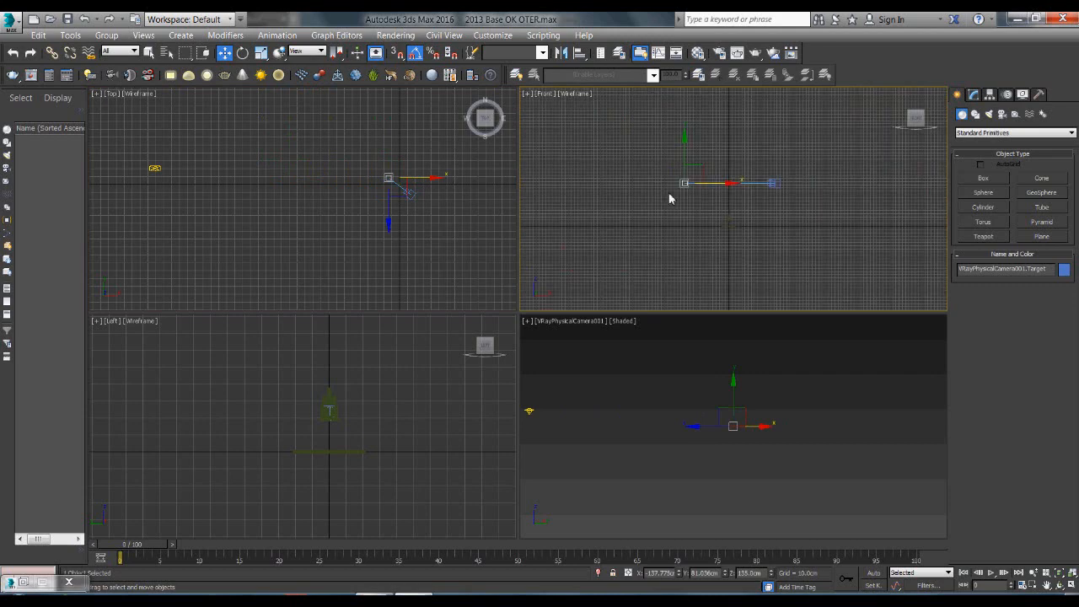
pyautogui.click(775, 184)
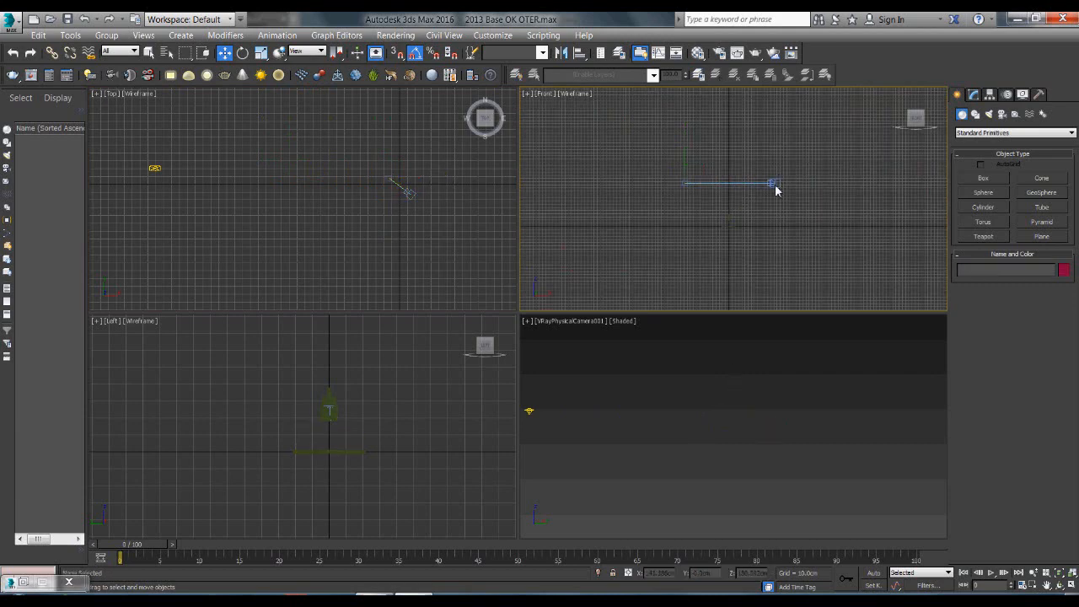
pyautogui.moveTo(786, 166); pyautogui.dragTo(786, 212)
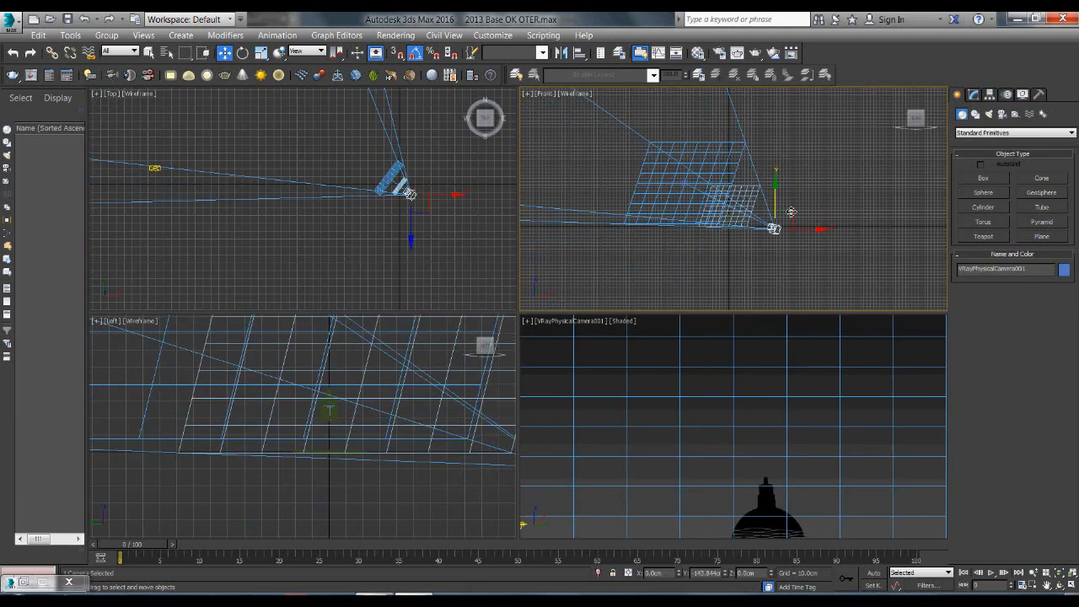
pyautogui.click(694, 192)
pyautogui.click(694, 192)
pyautogui.moveTo(697, 174); pyautogui.dragTo(698, 189)
pyautogui.click(496, 272)
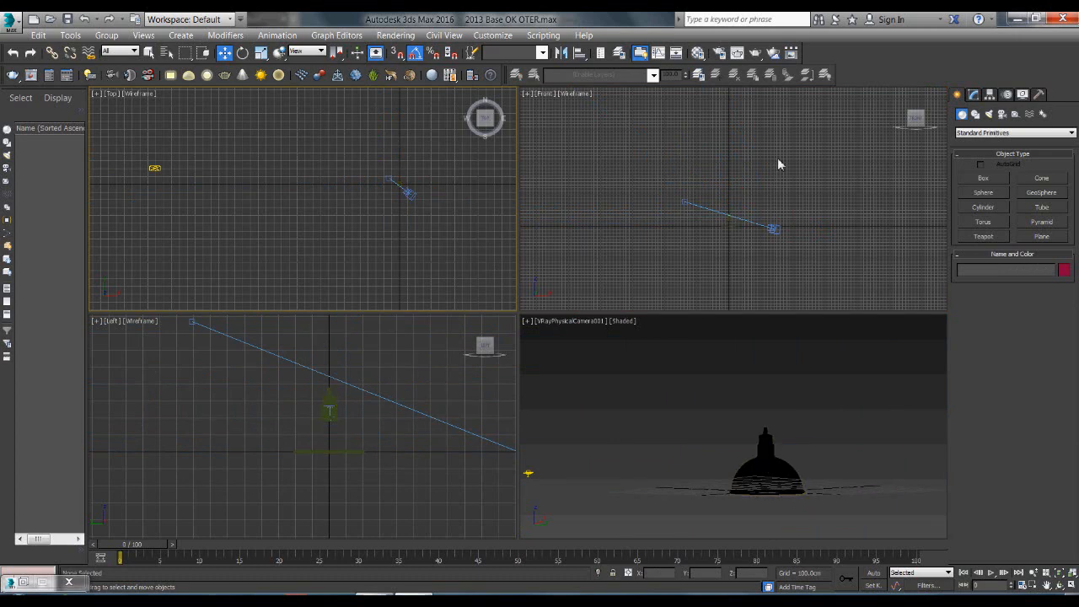
# Select the objects on the METAL LAMPARA 1 layer and assign the LACA ESPECIAL NEGRA material to them.
pyautogui.click(699, 53)
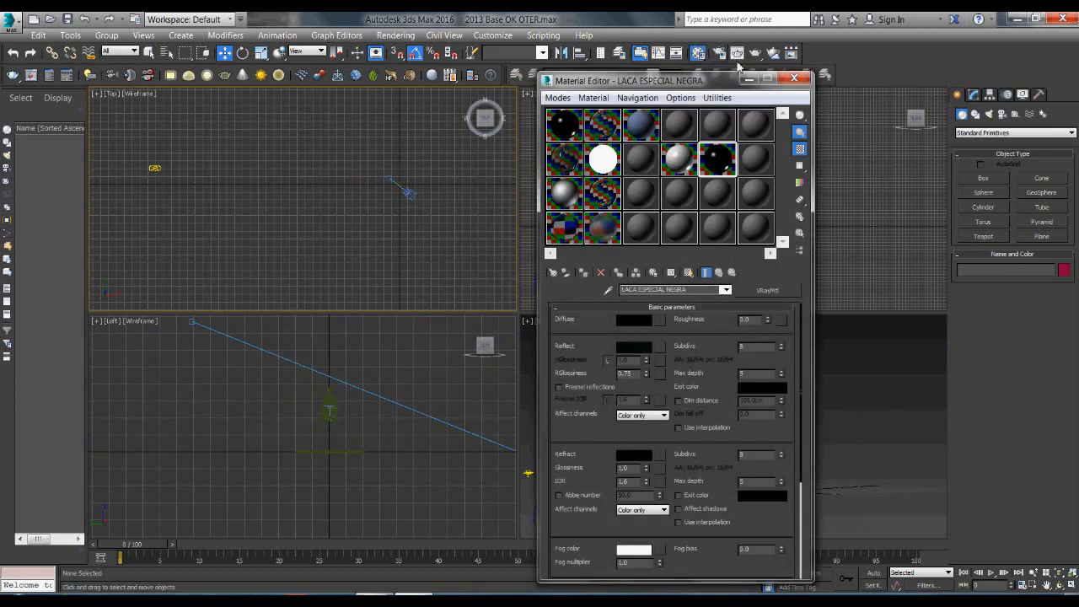
pyautogui.click(624, 53)
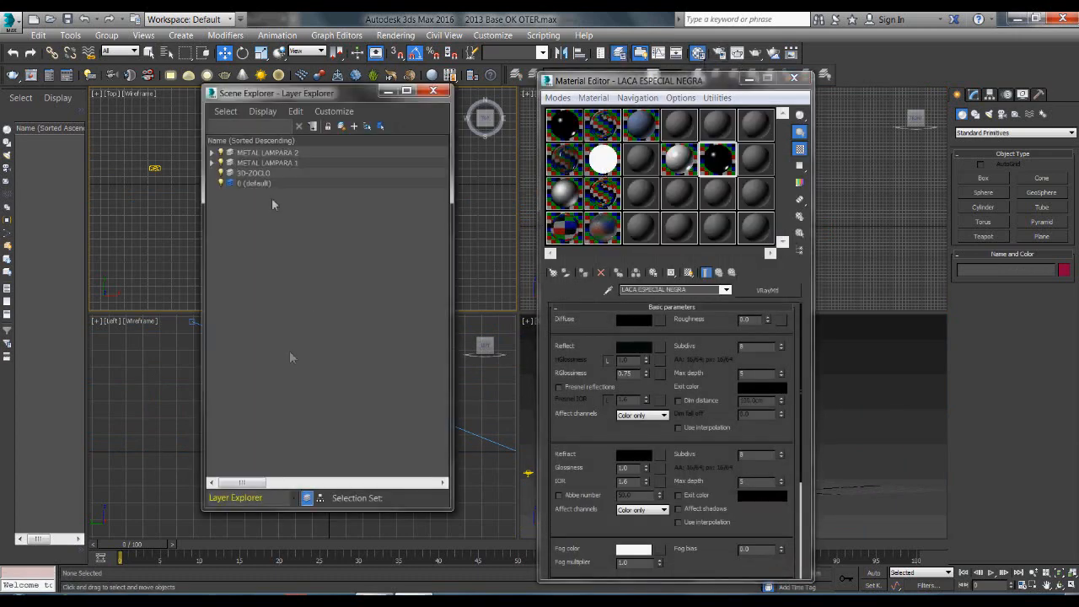
pyautogui.click(285, 163)
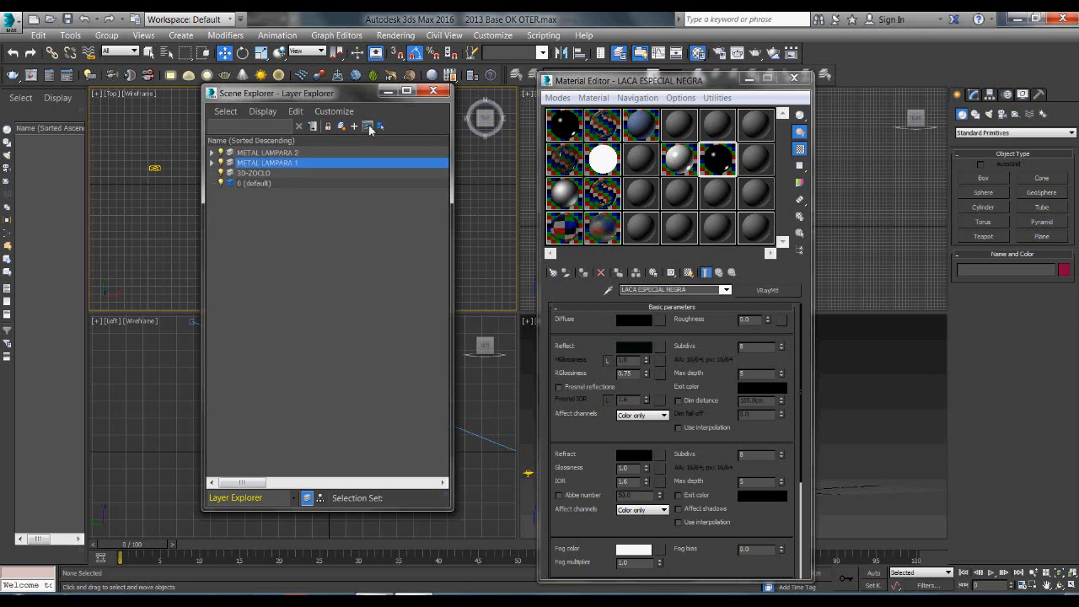
pyautogui.click(367, 126)
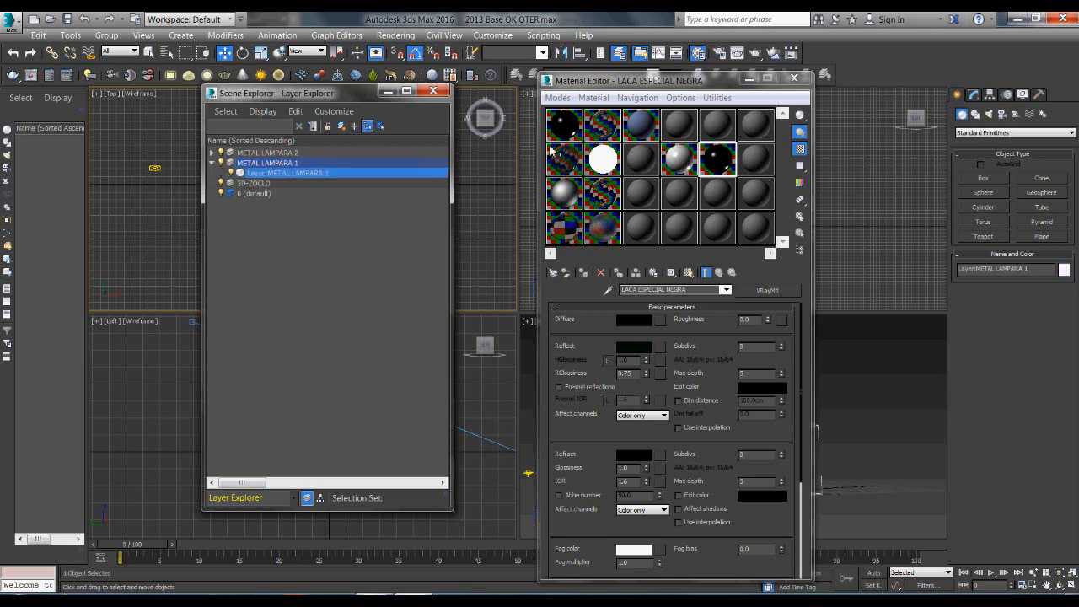
pyautogui.click(583, 274)
# Apply a UVW Map modifier with Box mapping and Real-World Map Size enabled to the METAL LAMPARA 1 object.
pyautogui.click(975, 95)
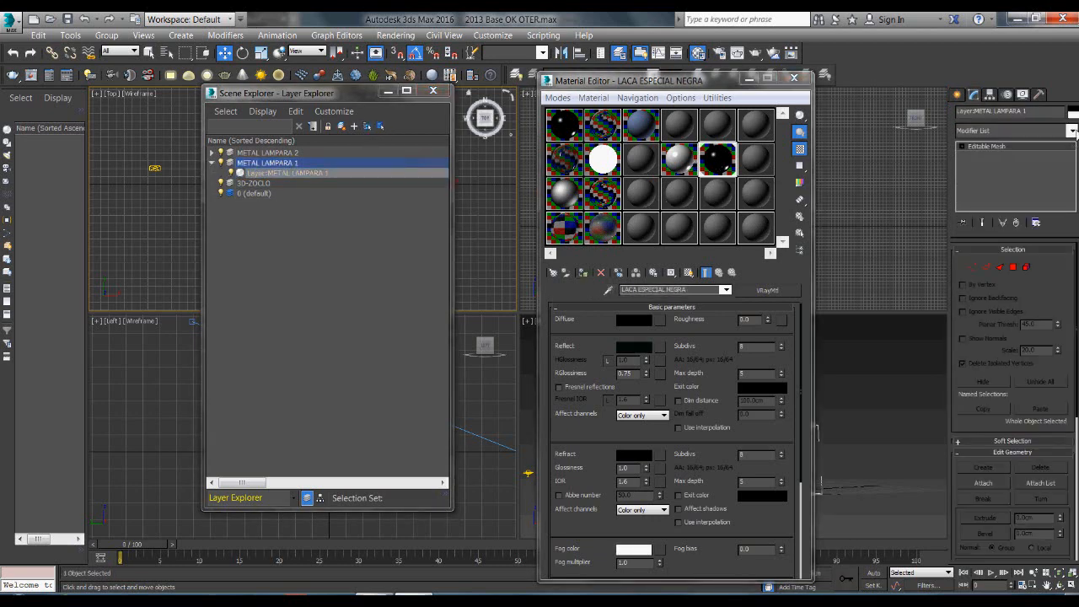
pyautogui.click(1012, 130)
pyautogui.scroll(-10, 978, 447)
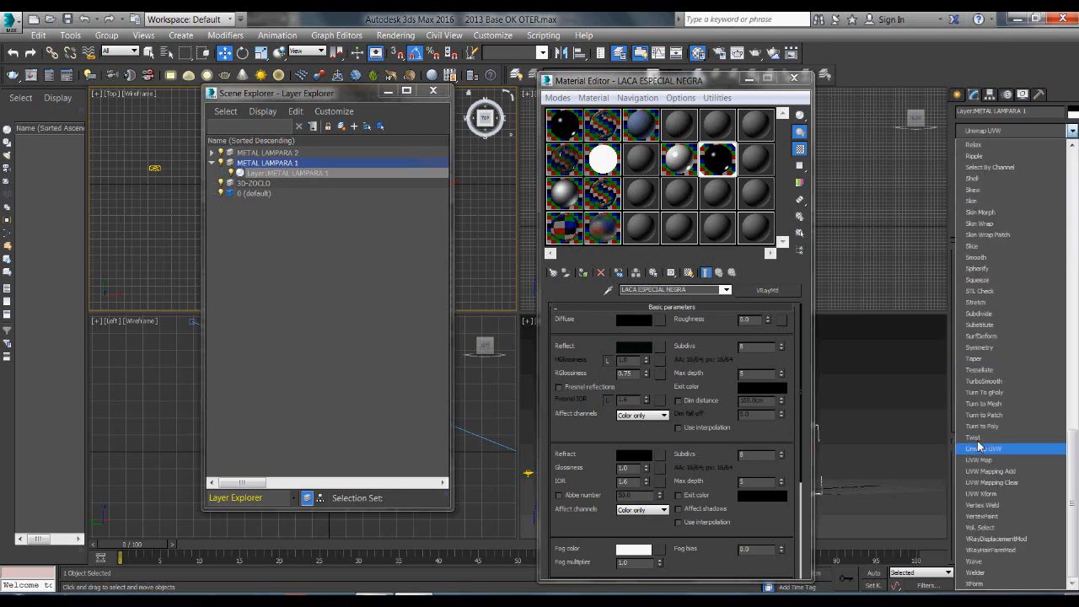
pyautogui.click(978, 460)
pyautogui.click(982, 325)
pyautogui.click(967, 463)
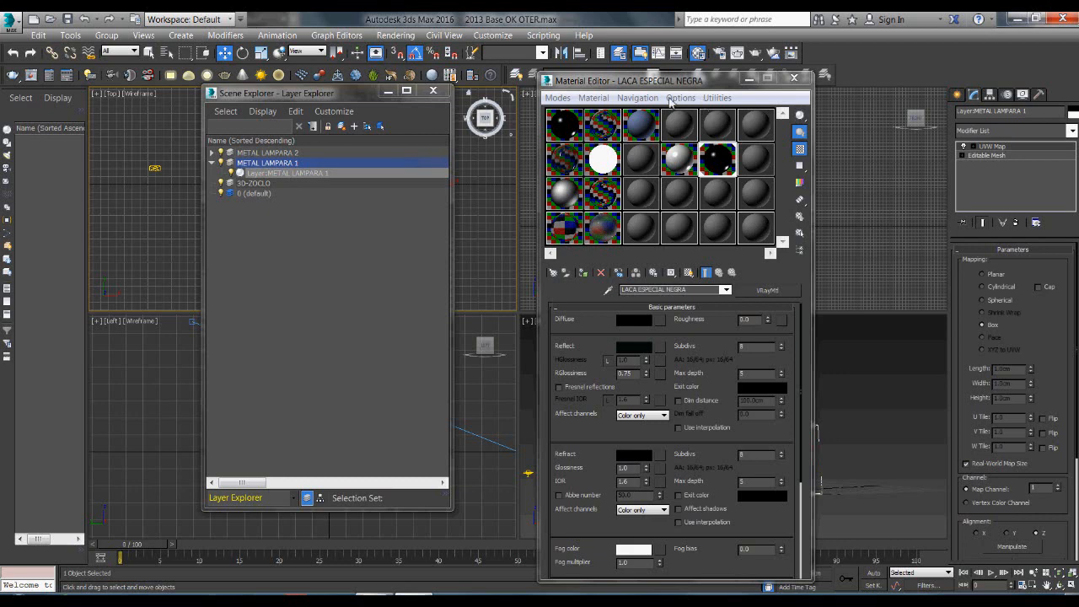
# Select the objects on the METAL LAMPARA 2 layer and assign the LACA ESPECIAL material to them.
pyautogui.click(286, 153)
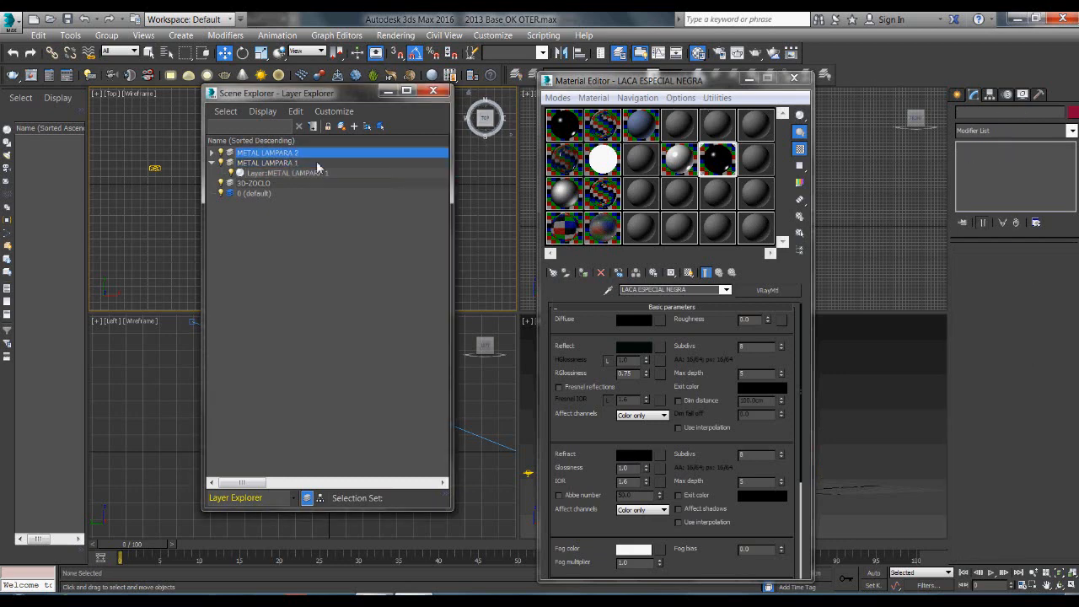
pyautogui.click(369, 127)
pyautogui.click(682, 162)
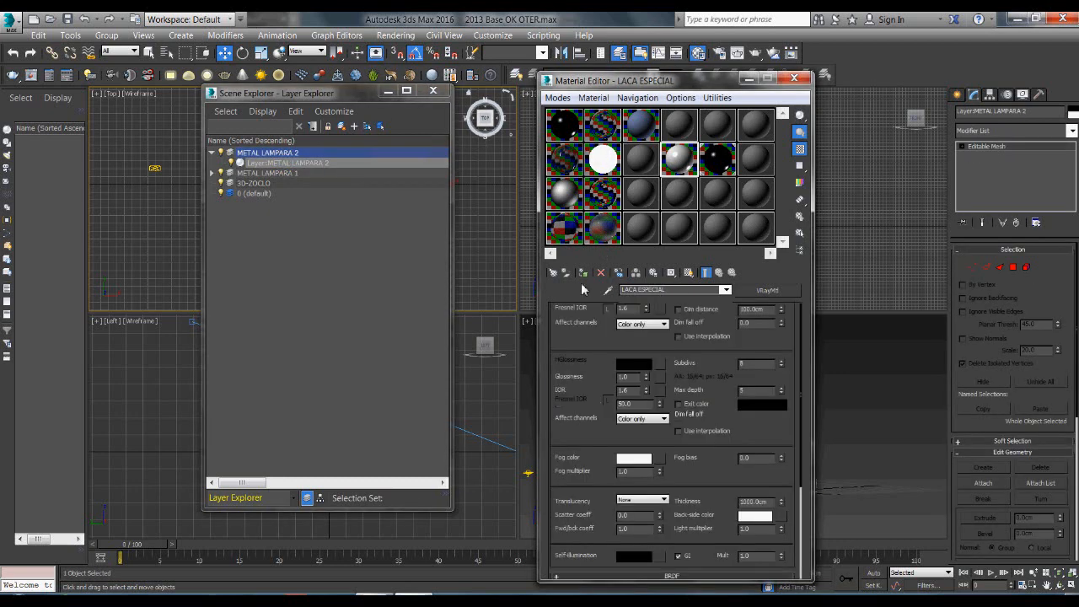
# Add a UVW Map modifier with Box mapping and Real-World Map Size enabled to the METAL LAMPARA 2 object.
pyautogui.click(1064, 132)
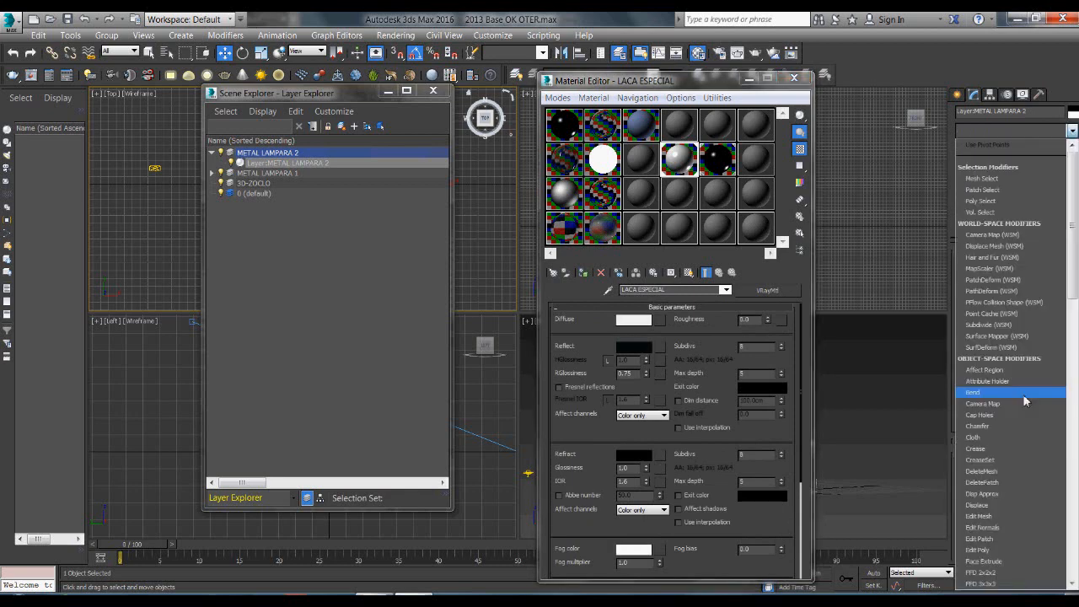
pyautogui.press('u')
pyautogui.press('Down')
pyautogui.press('Return')
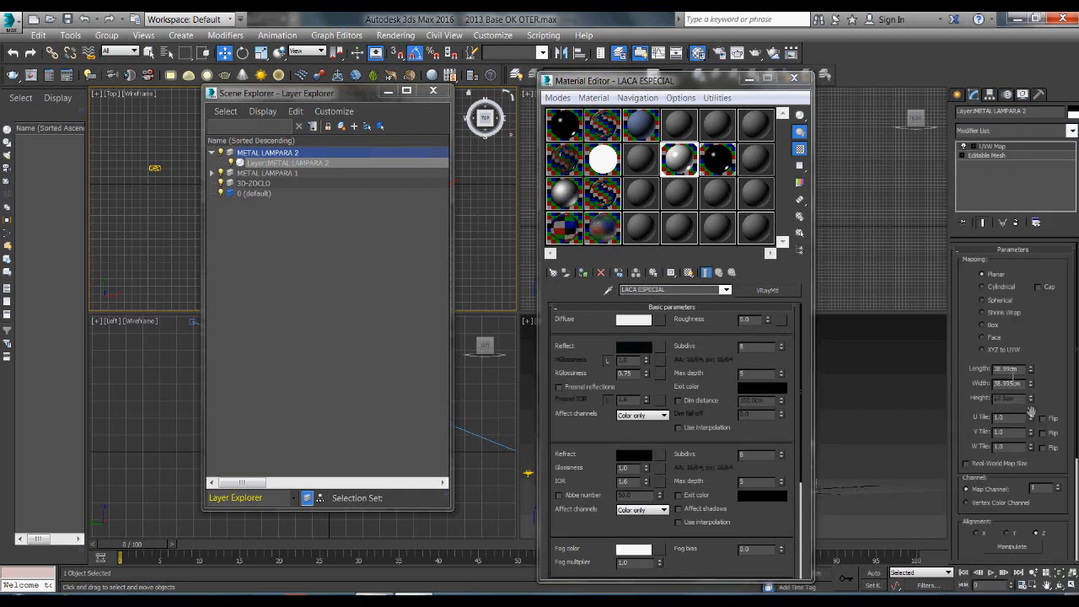
pyautogui.click(983, 325)
pyautogui.click(967, 463)
# Close the Material Editor and the Layer Explorer to clear the viewports.
pyautogui.click(794, 77)
pyautogui.click(819, 466)
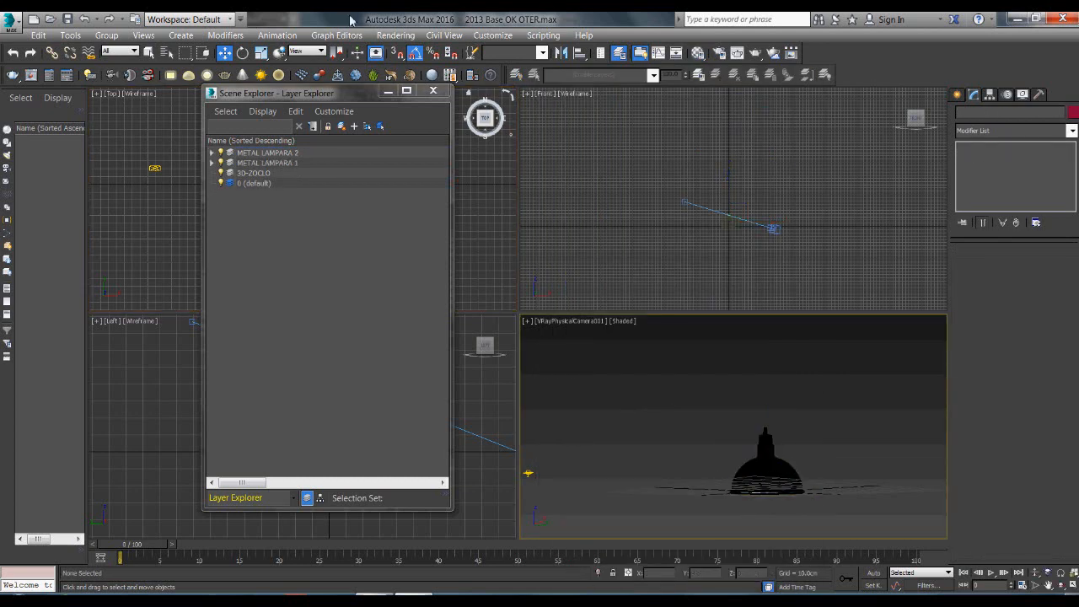
pyautogui.click(438, 93)
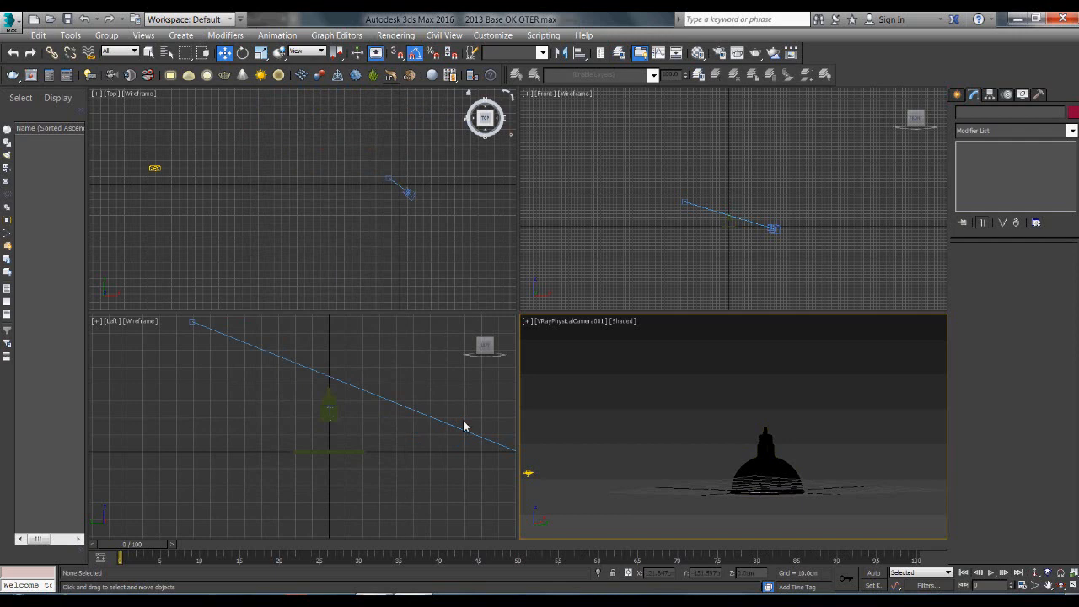
# Lower the camera target slightly and the V-Ray physical camera about 25 cm in the Left viewport so the lamp is seen from below.
pyautogui.click(287, 437)
pyautogui.scroll(-4, 268, 422)
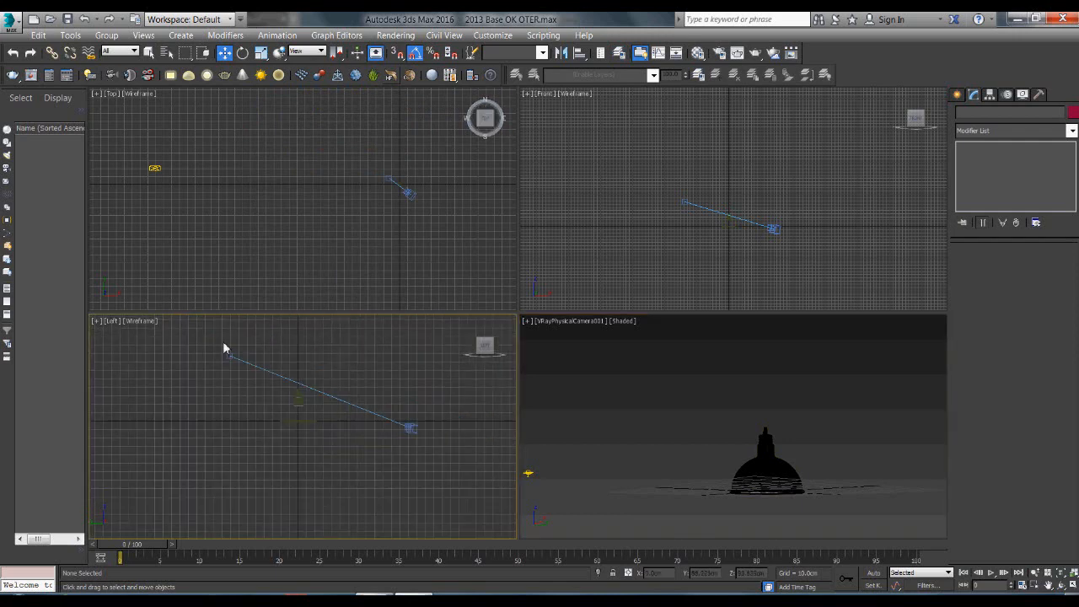
pyautogui.click(237, 364)
pyautogui.moveTo(239, 360); pyautogui.dragTo(238, 382)
pyautogui.click(408, 430)
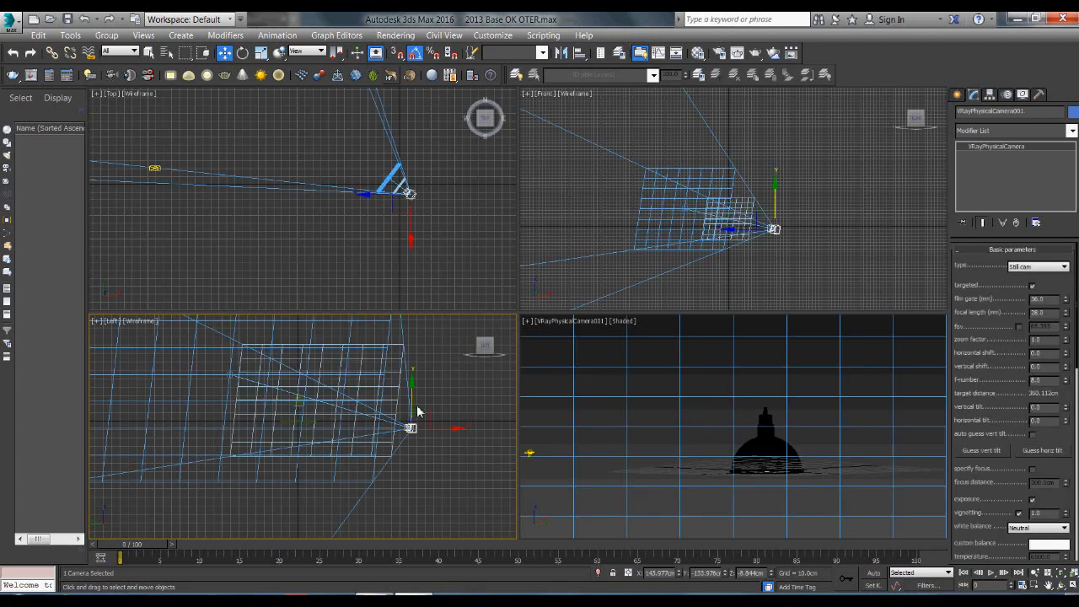
pyautogui.moveTo(425, 412); pyautogui.dragTo(425, 434)
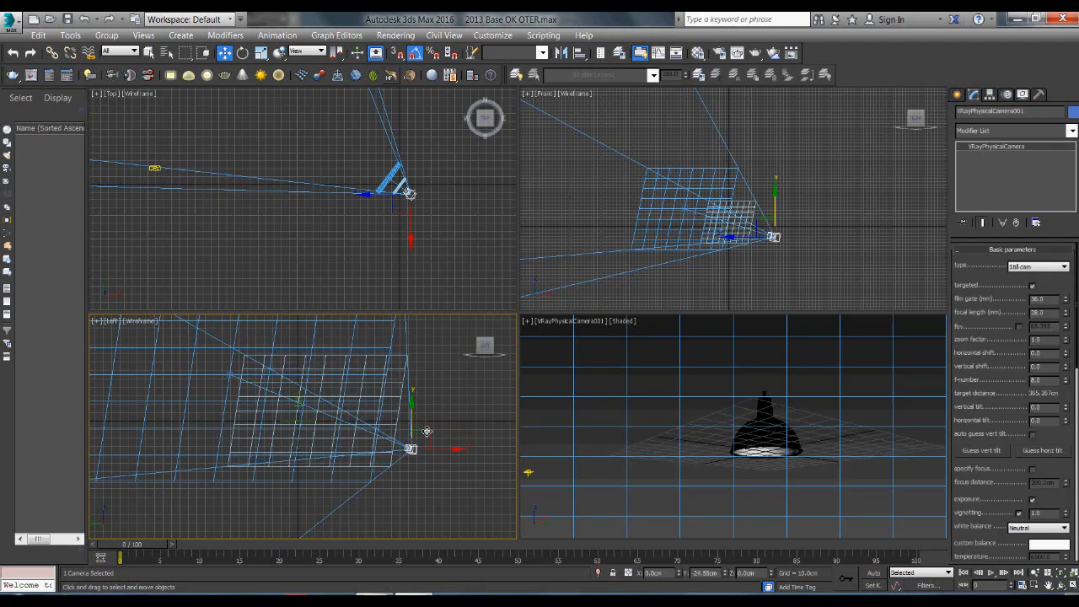
pyautogui.click(470, 268)
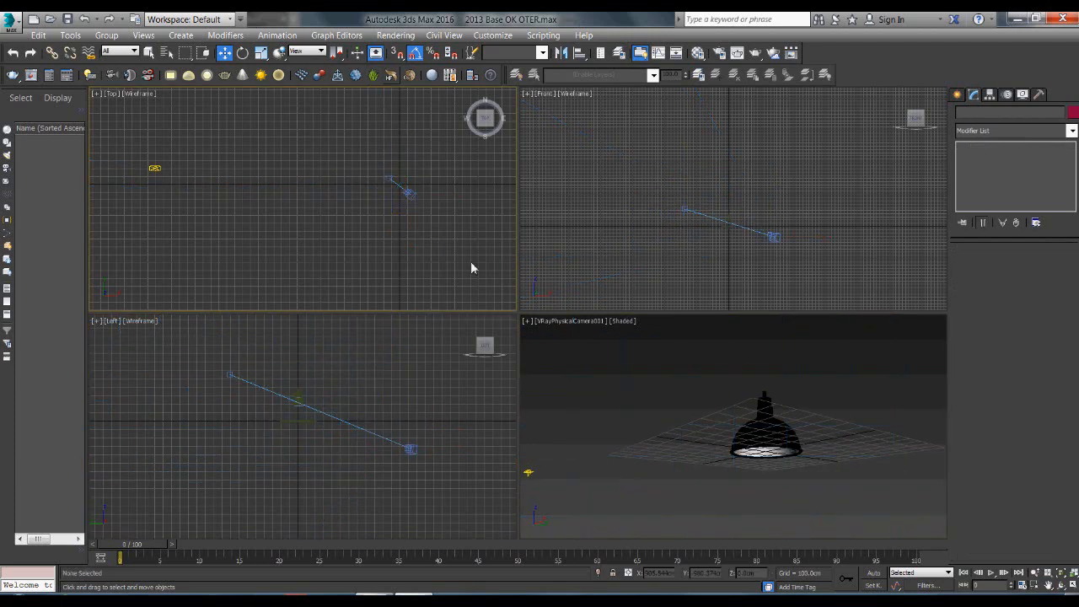
# Create a box about 1510 cm wide and 286 cm tall behind the lamp in the Top viewport as a backdrop wall.
pyautogui.click(957, 94)
pyautogui.click(983, 178)
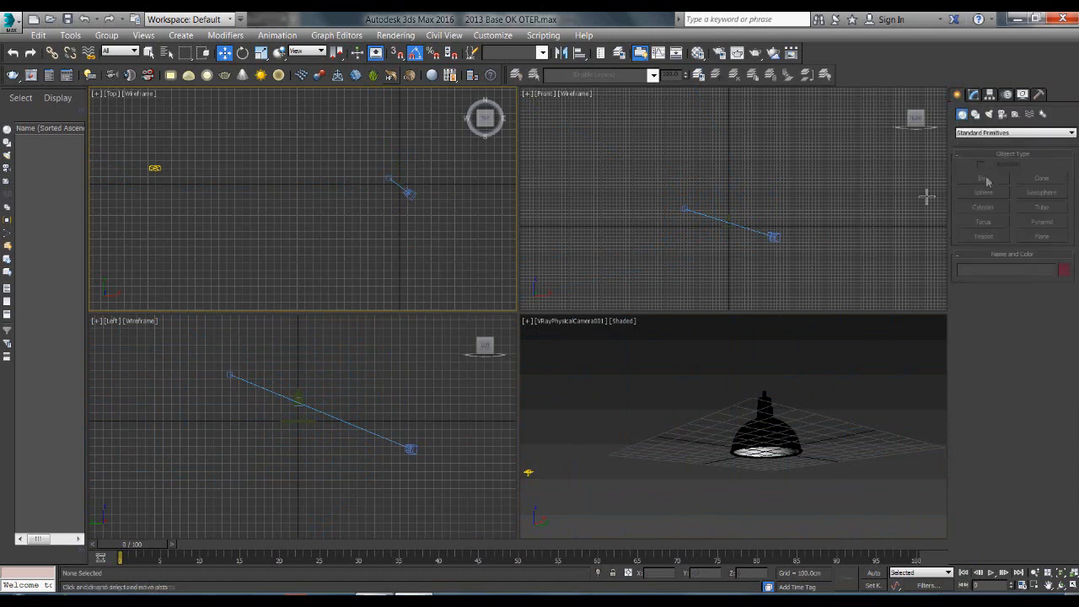
pyautogui.moveTo(342, 162); pyautogui.dragTo(471, 178)
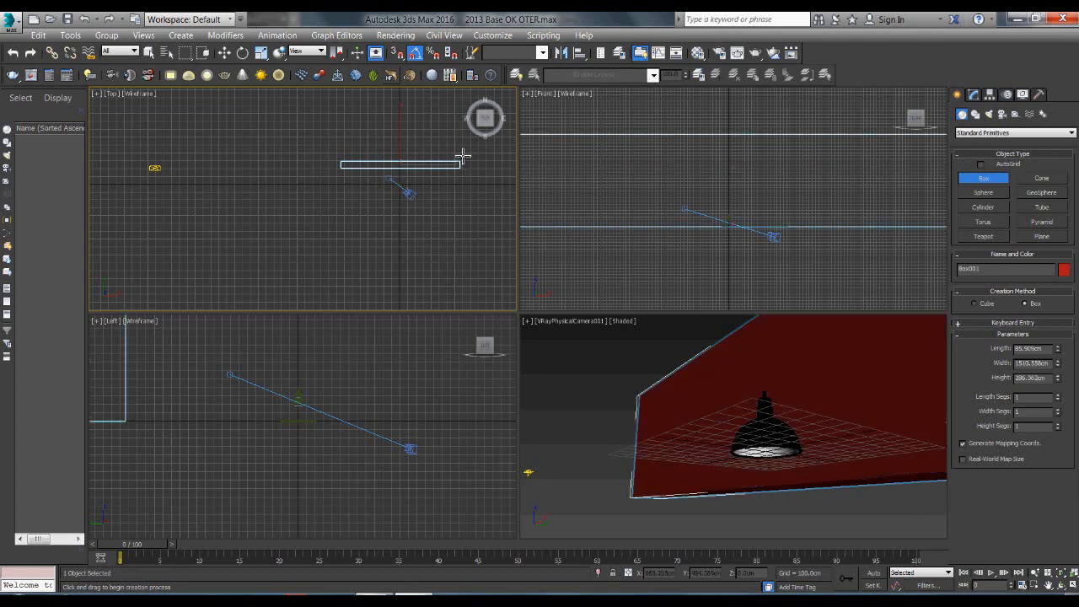
pyautogui.moveTo(203, 226); pyautogui.dragTo(213, 237)
pyautogui.rightClick(214, 238)
# Move the V-Ray light over to the lamp, in front of the backdrop box, in the Top viewport.
pyautogui.press('w')
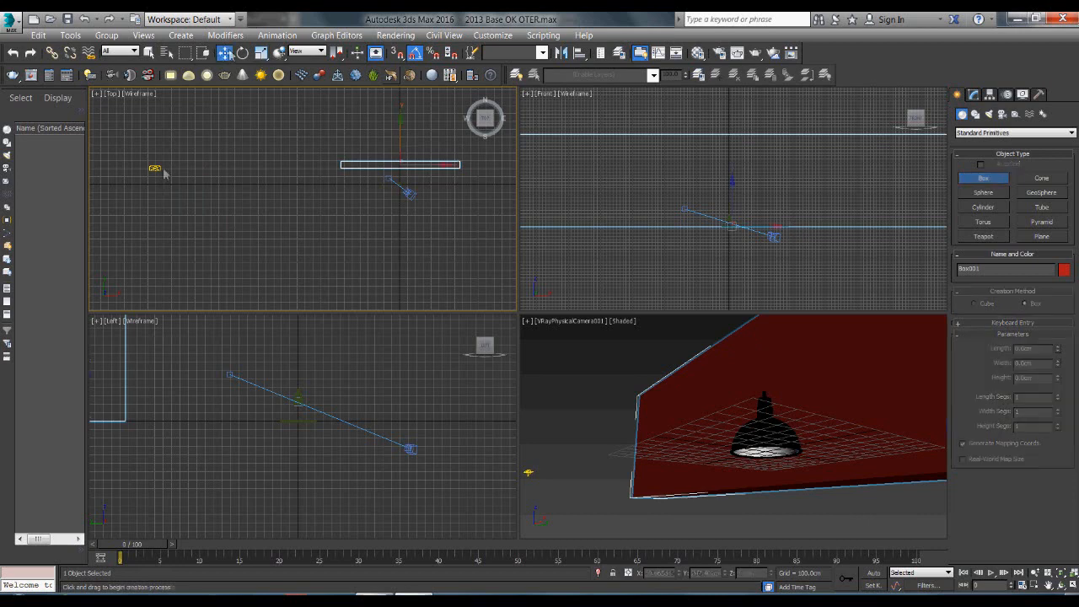
pyautogui.click(167, 178)
pyautogui.moveTo(167, 179); pyautogui.dragTo(415, 166)
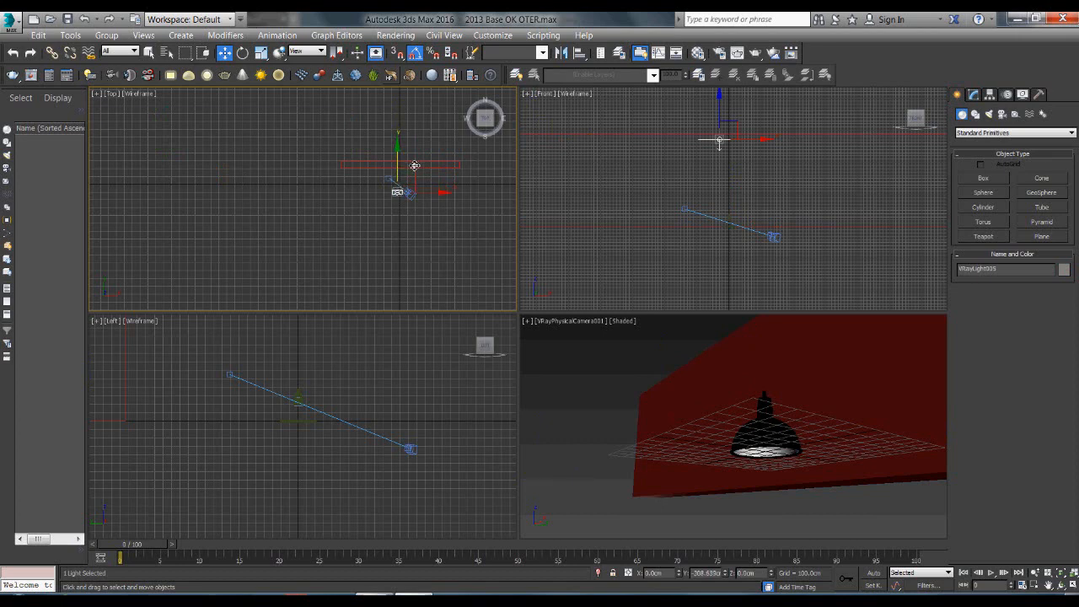
# Render the VRayPhysicalCamera001 view from the Rendered Frame Window.
pyautogui.rightClick(604, 408)
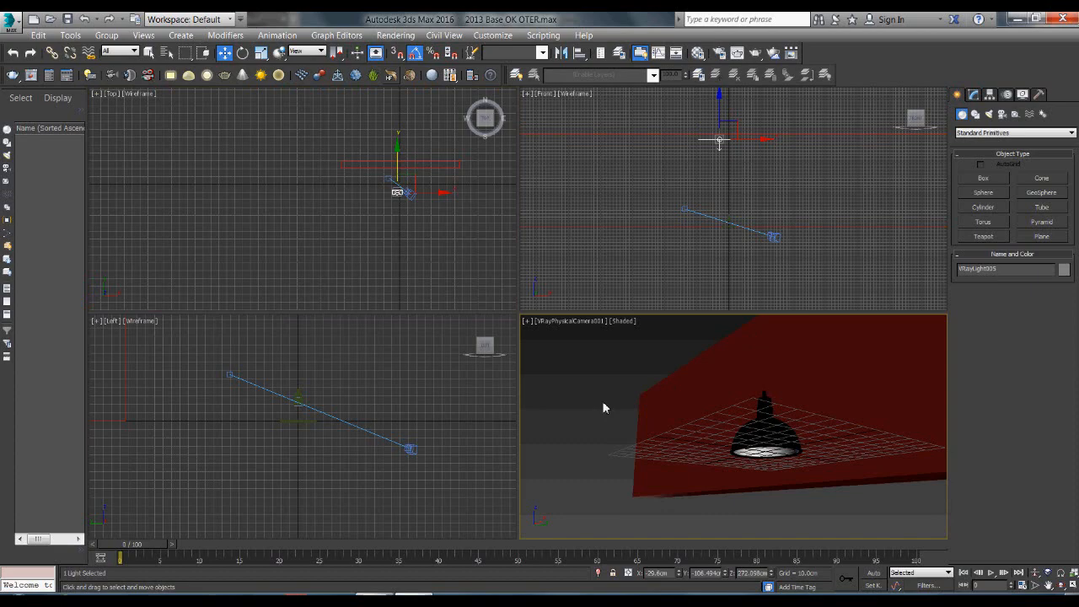
pyautogui.click(736, 53)
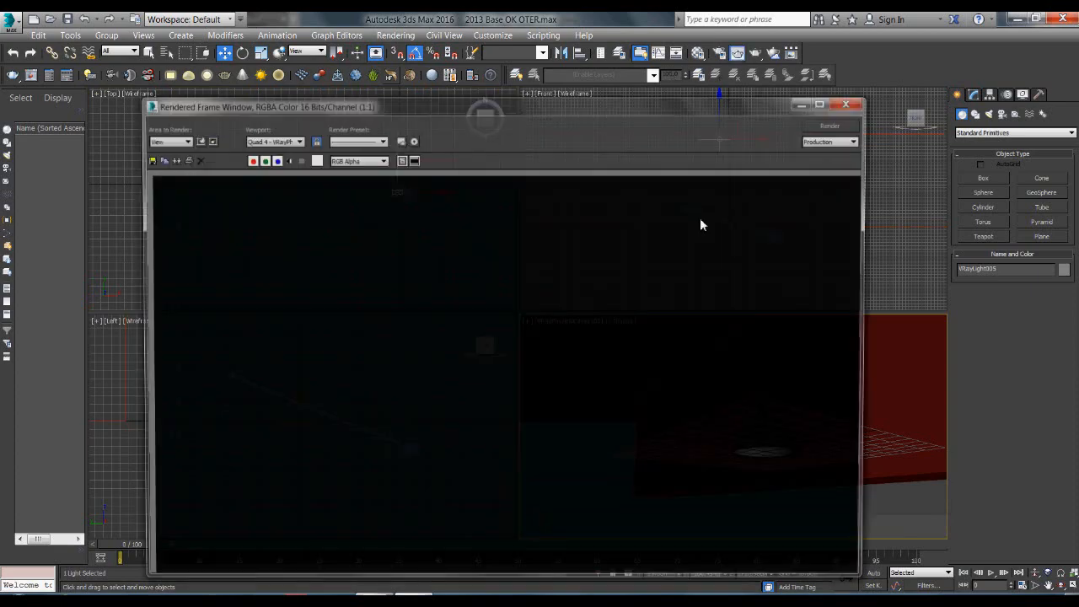
pyautogui.click(836, 125)
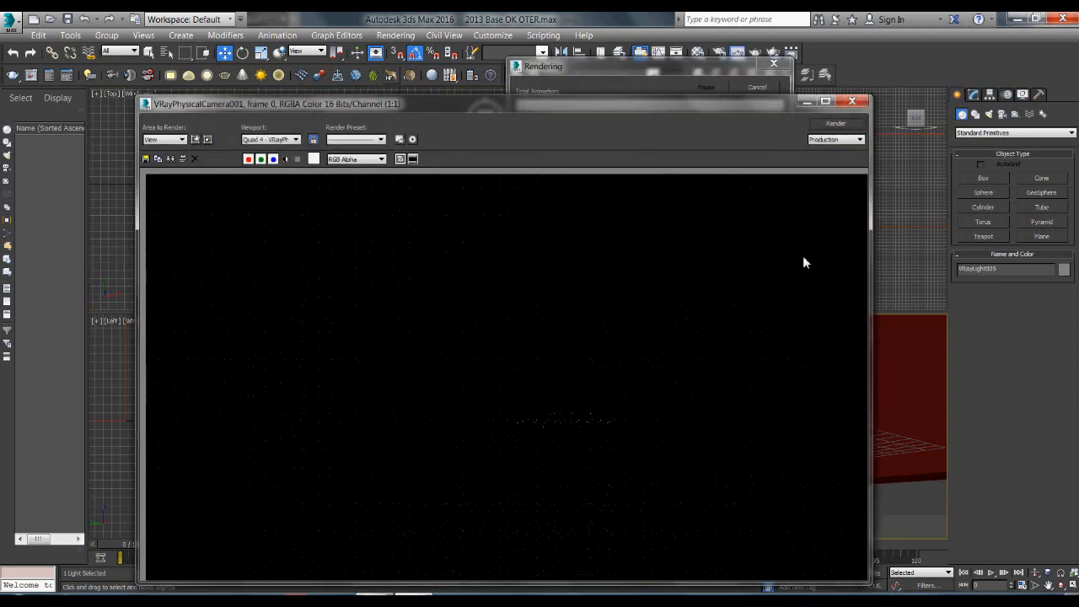